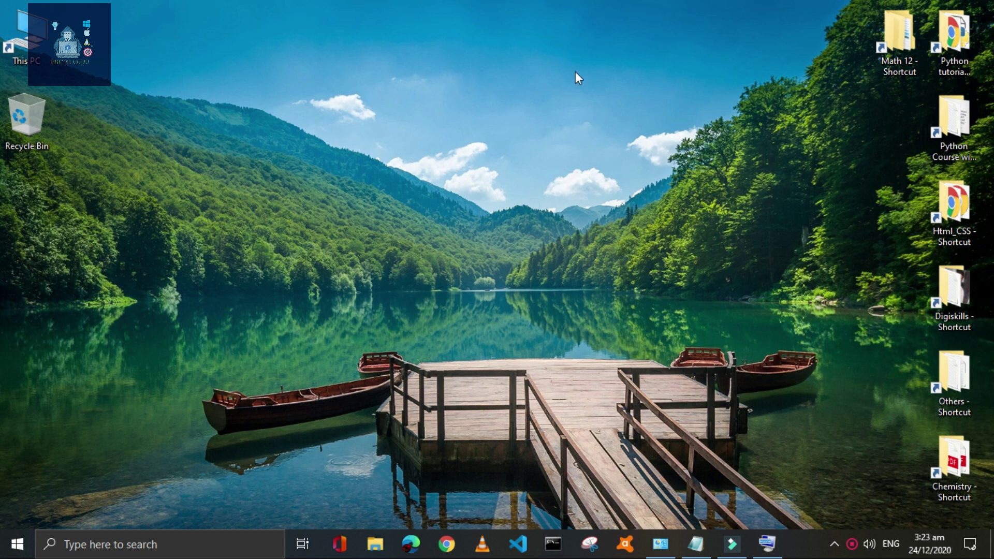
Restore the On-Screen Keyboard window from its taskbar button
click(766, 543)
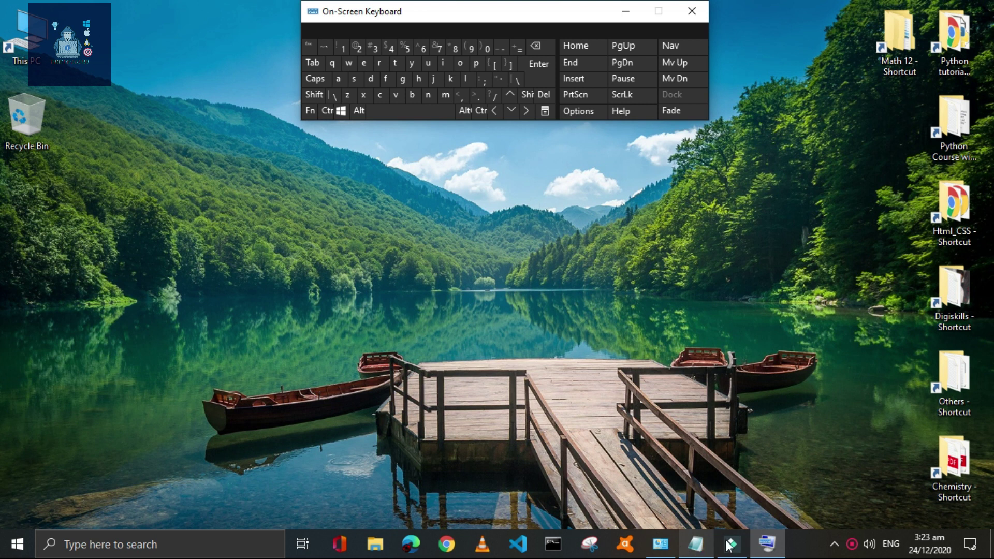
Use Win+Tab to switch to Control Panel, then Notepad, and close both windows
click(348, 97)
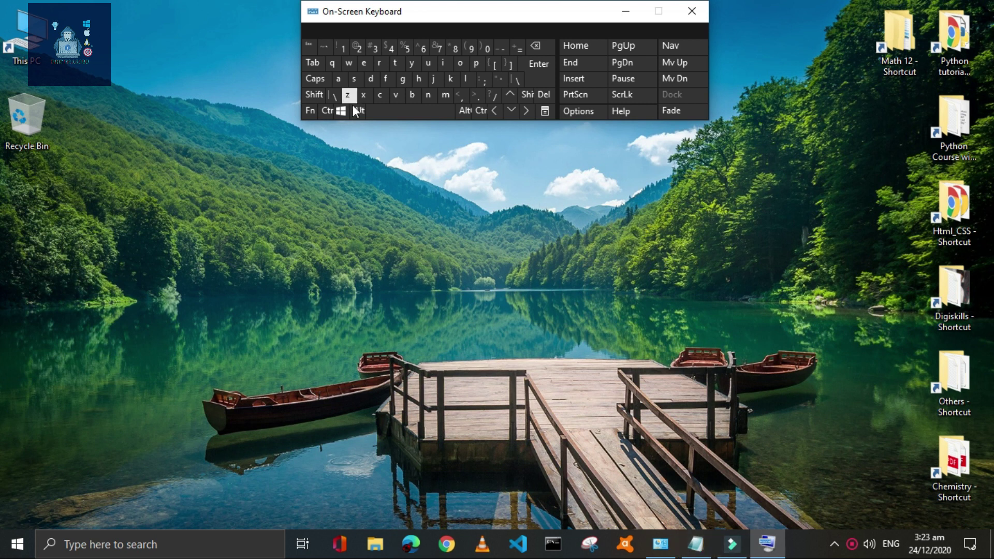
click(317, 62)
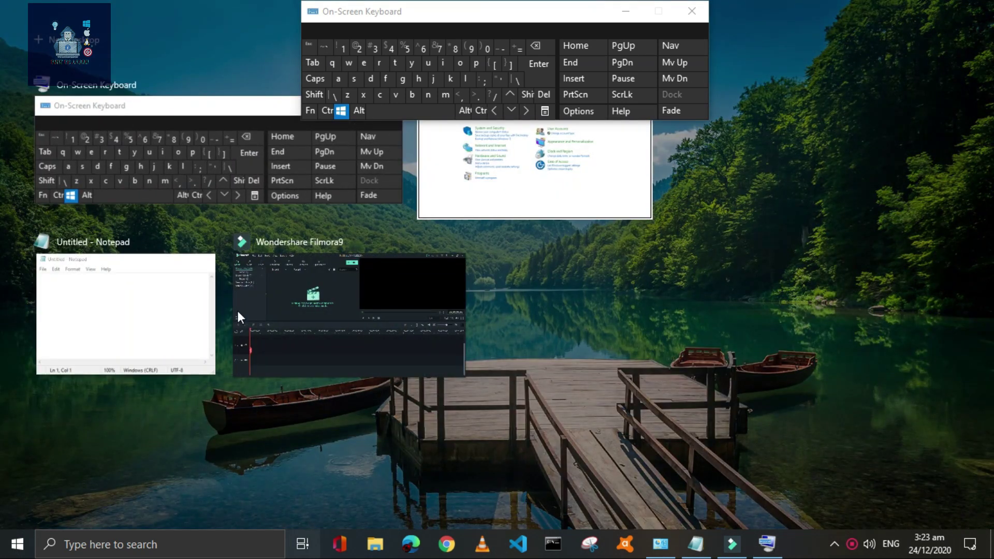
click(465, 210)
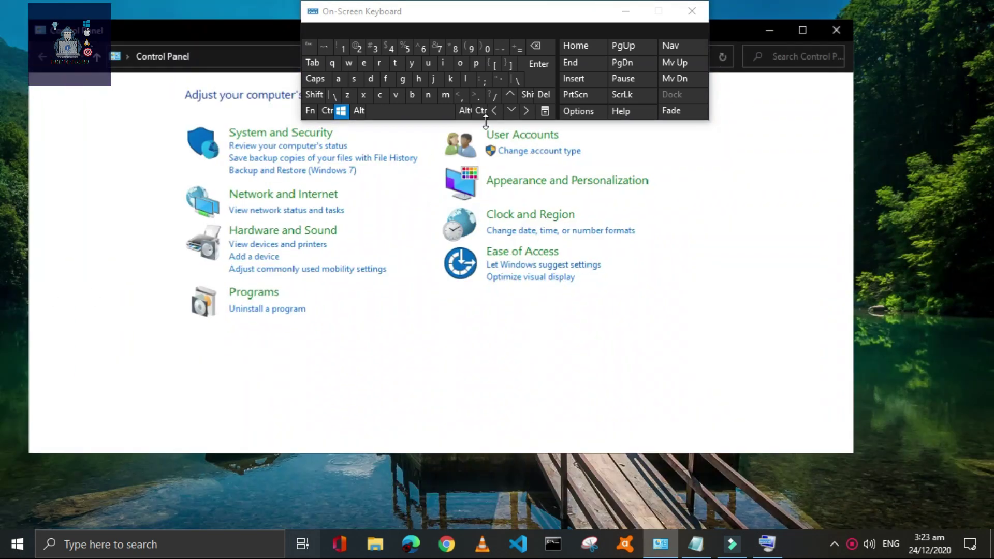
click(310, 68)
click(125, 358)
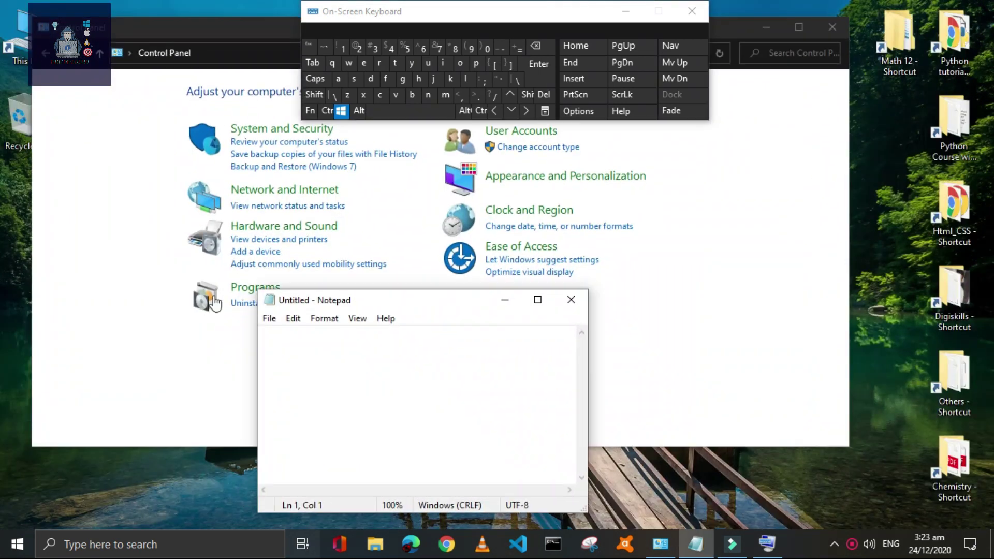
click(571, 297)
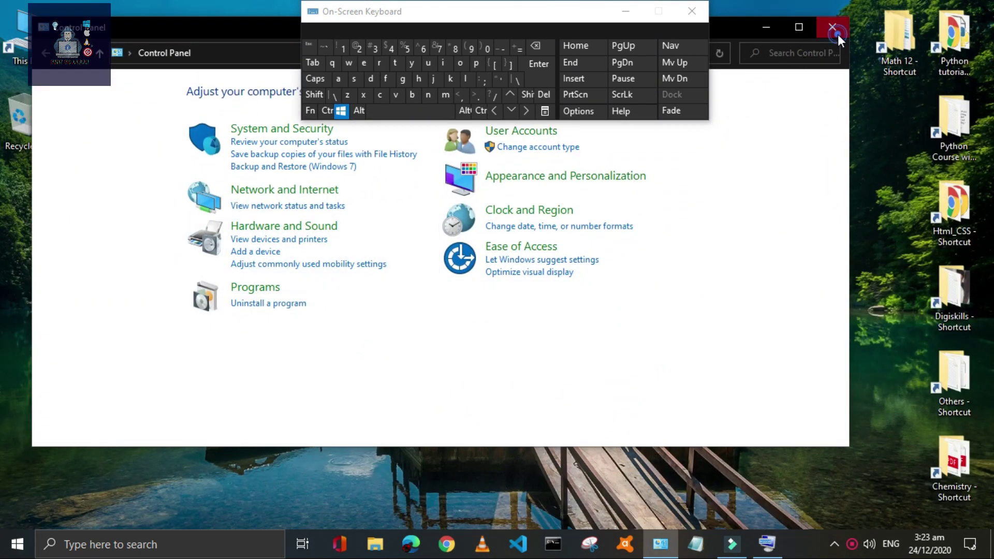
click(838, 34)
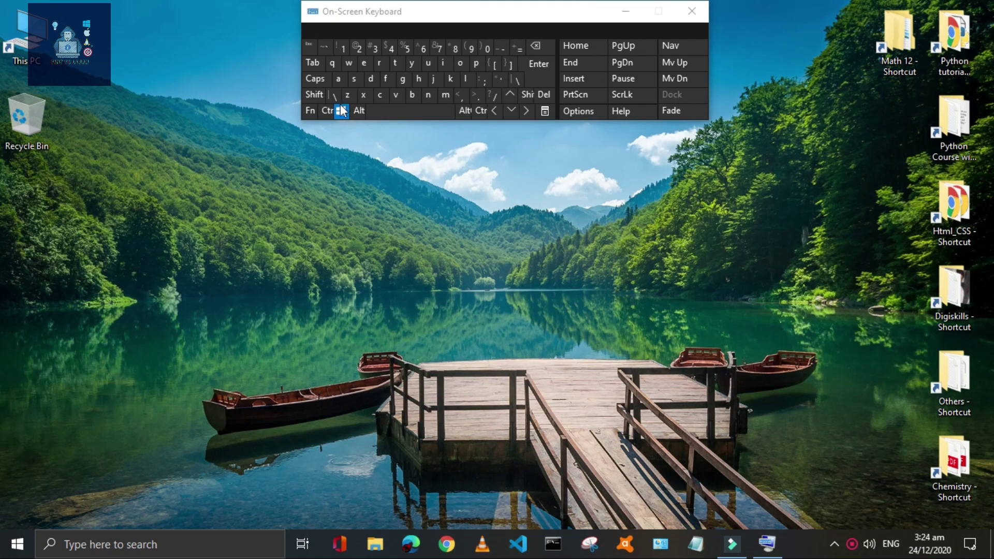
Search for 'control' with Win+S, clear the query and dismiss the search panel
click(354, 79)
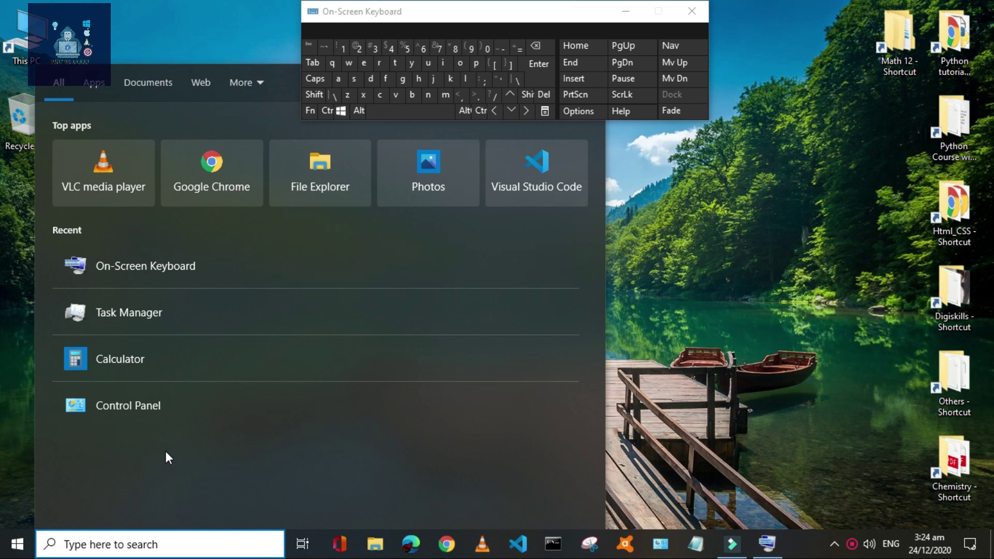
text(c)
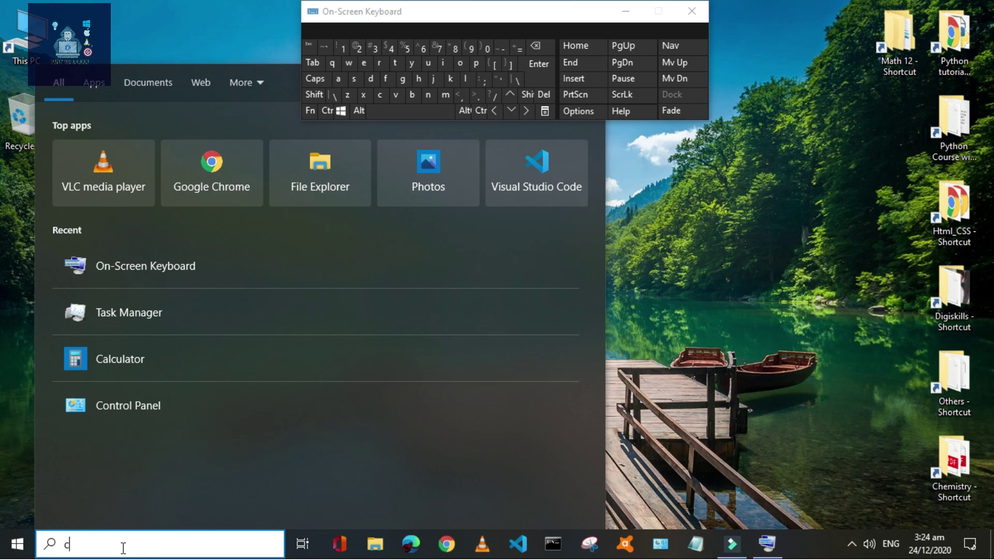
text(ontrol)
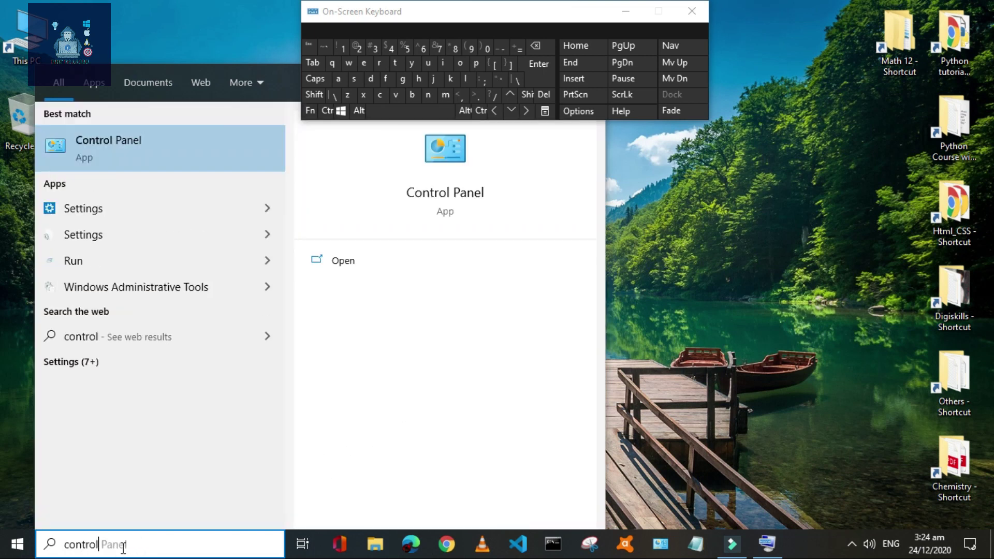
key(ctrl+a)
key(BackSpace)
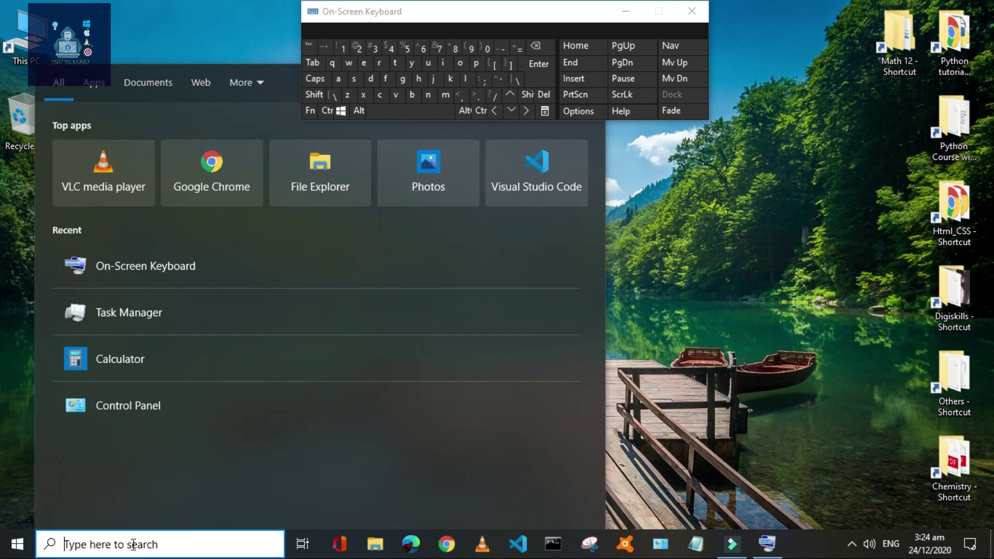
click(627, 296)
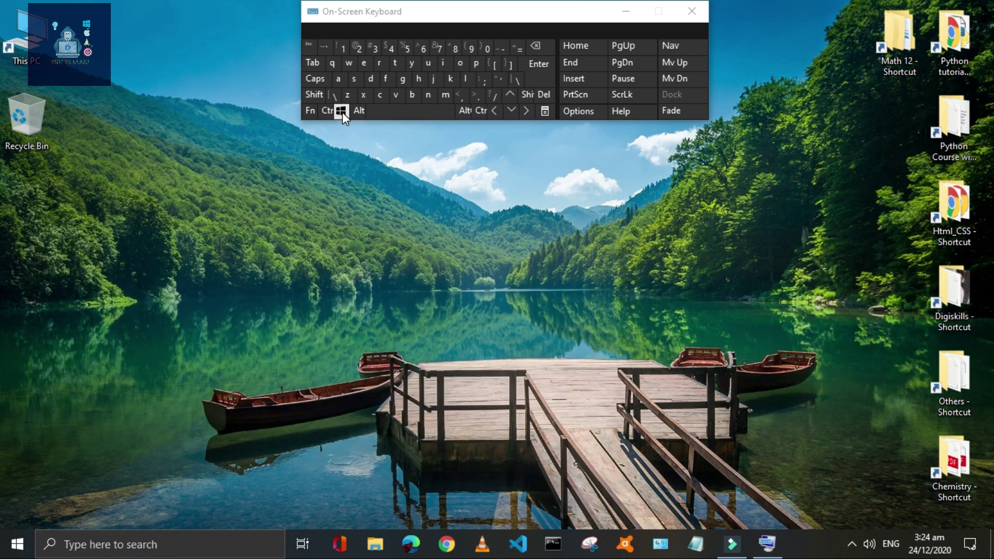
Open Settings with Win+I, move it below the keyboard, then close it
click(445, 62)
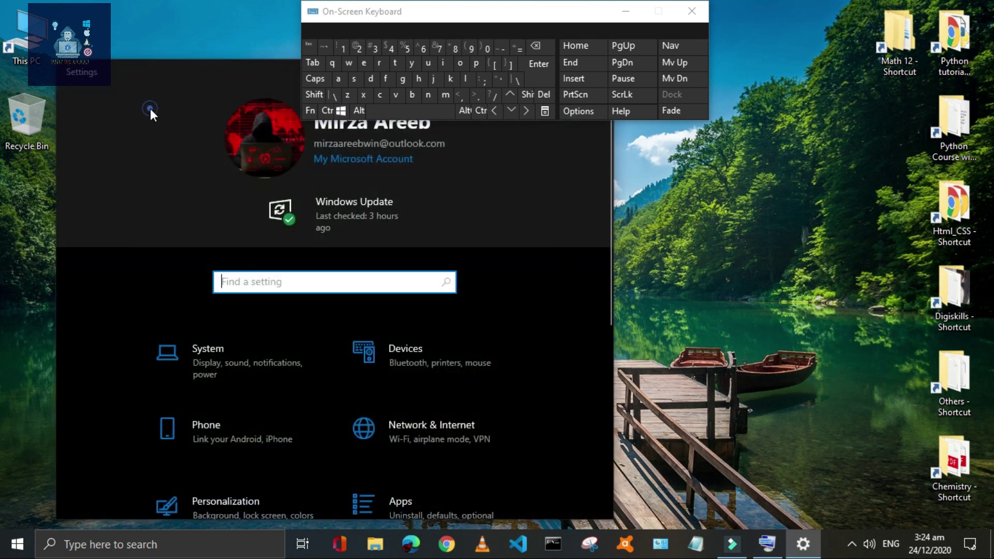
scroll(325, 327, down, 4)
scroll(324, 327, up, 4)
drag(218, 77, 227, 212)
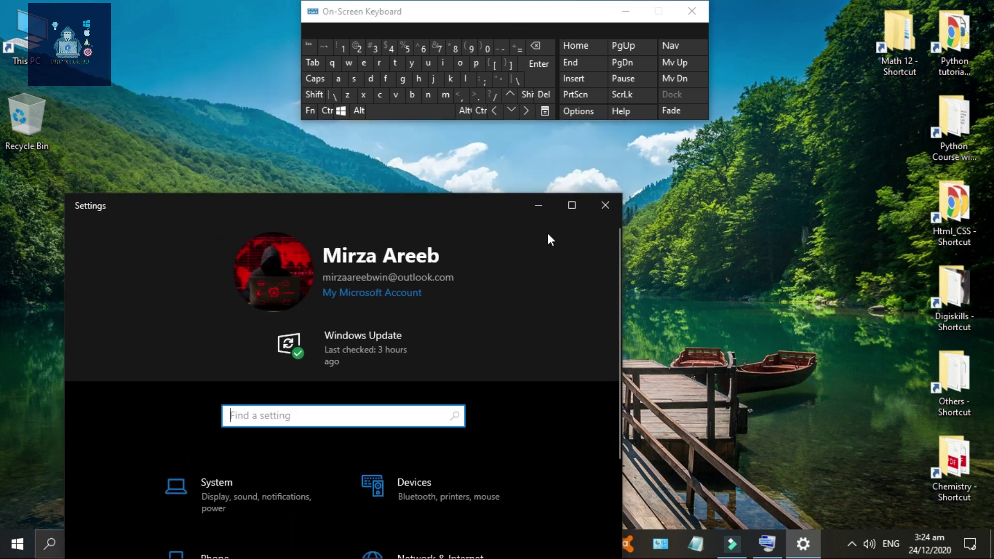
click(606, 207)
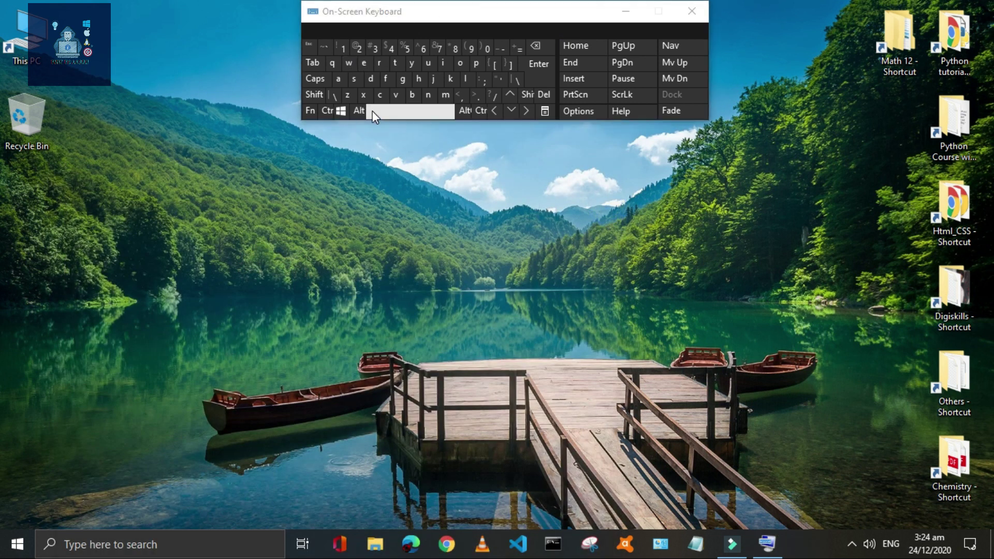
Lower and raise the brightness in the Action Center (Win+A), then dismiss it
click(339, 79)
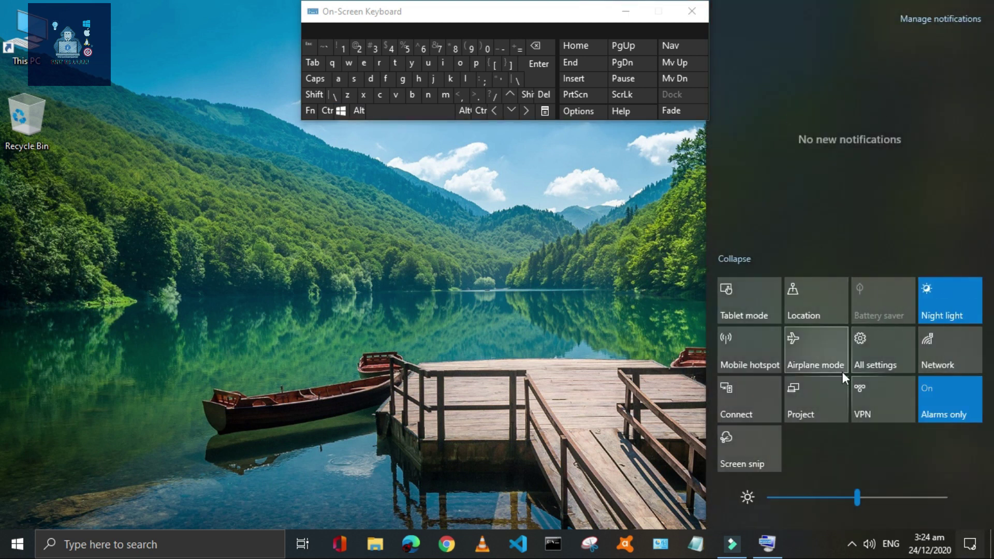
click(815, 496)
drag(831, 498, 880, 495)
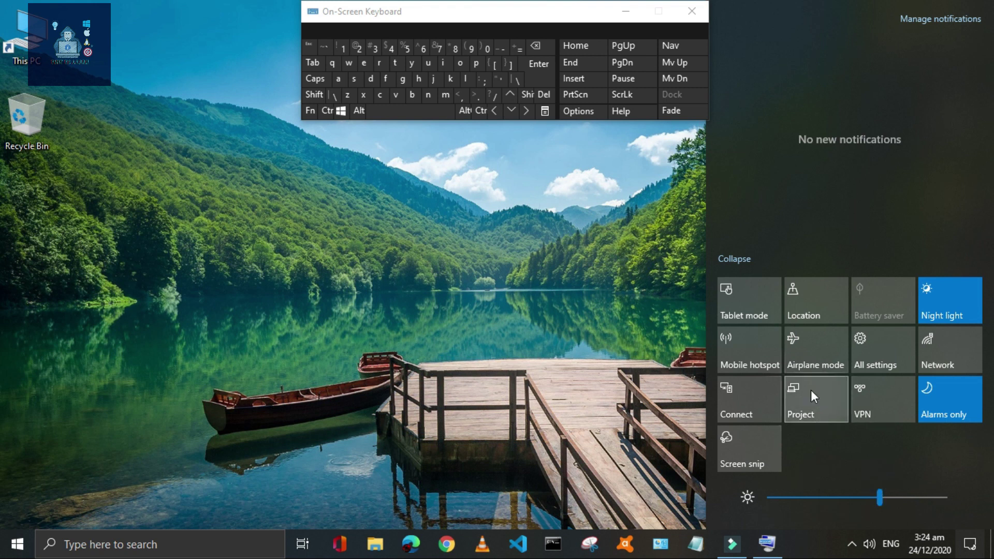
click(551, 348)
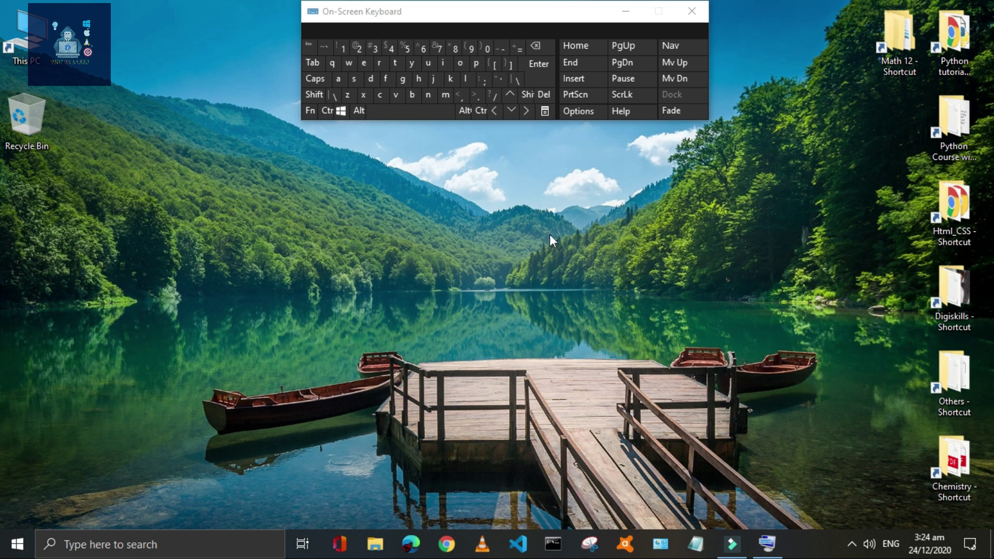
click(329, 109)
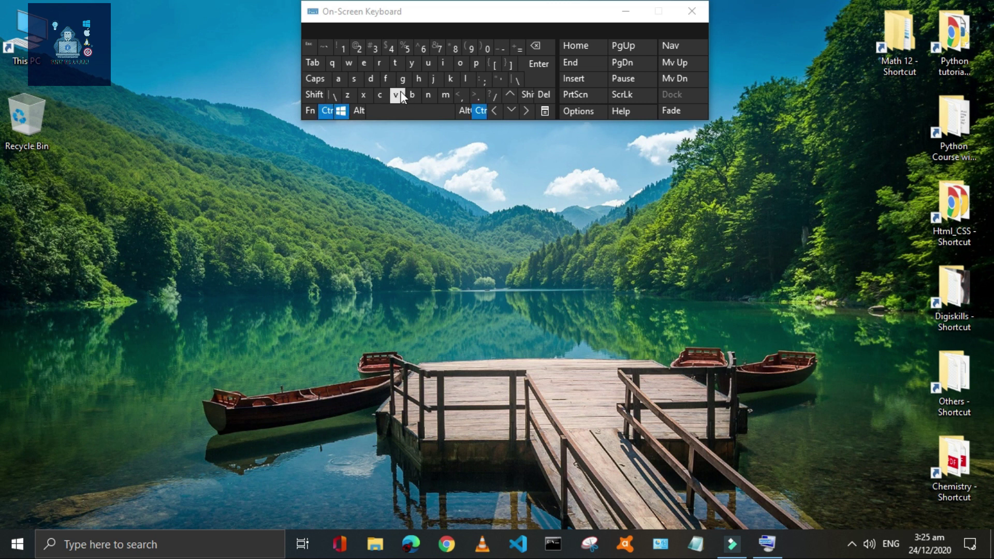
click(378, 79)
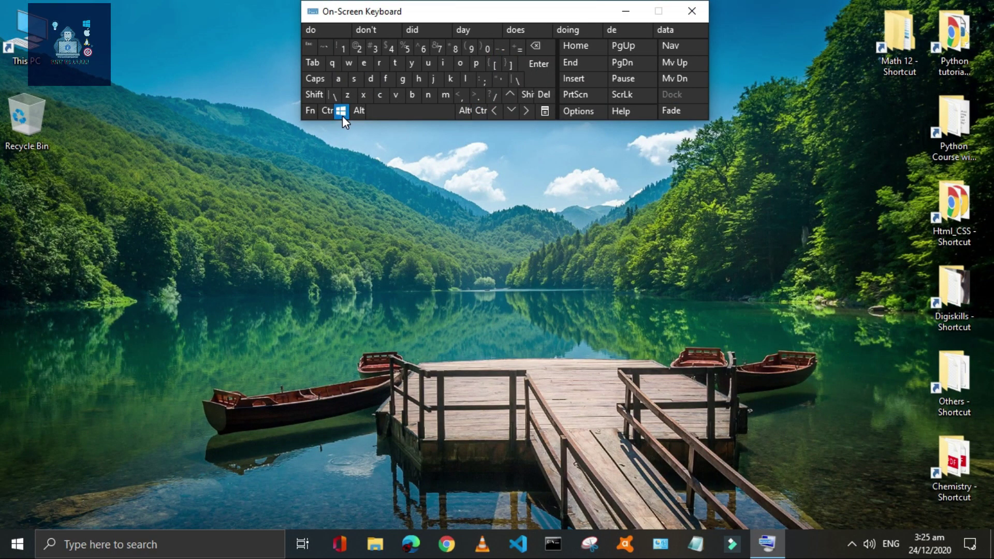
click(313, 69)
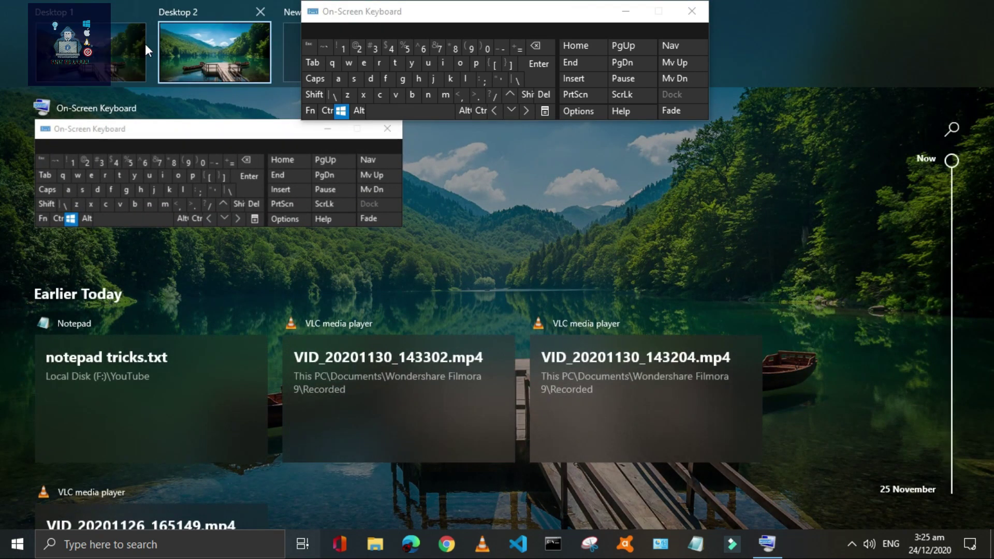
click(114, 44)
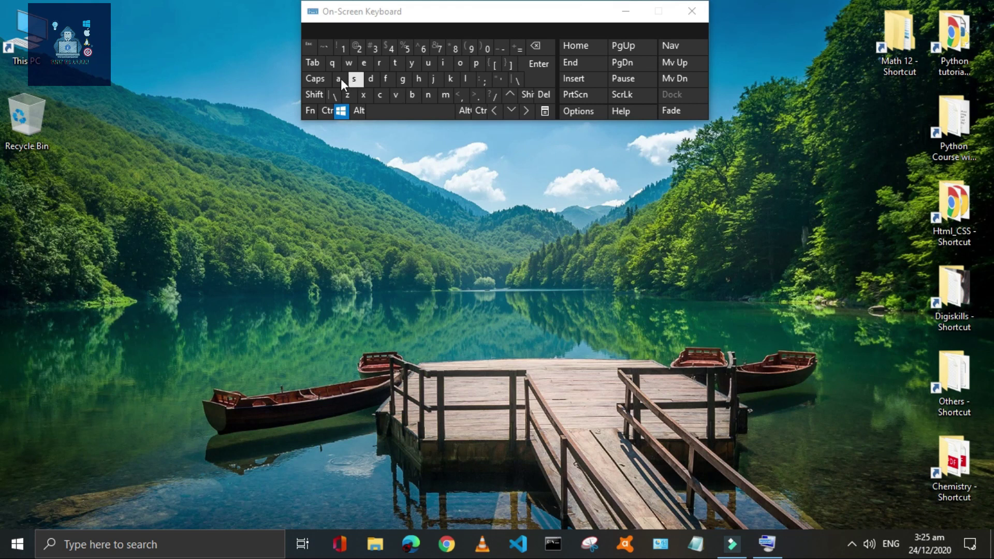
click(331, 111)
click(497, 116)
click(322, 110)
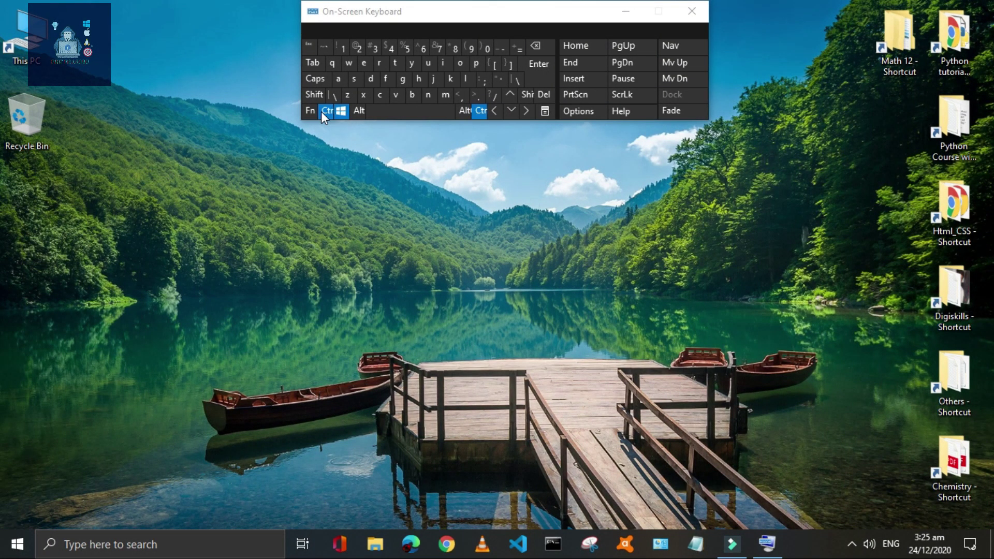
click(527, 112)
click(329, 110)
click(308, 113)
click(396, 45)
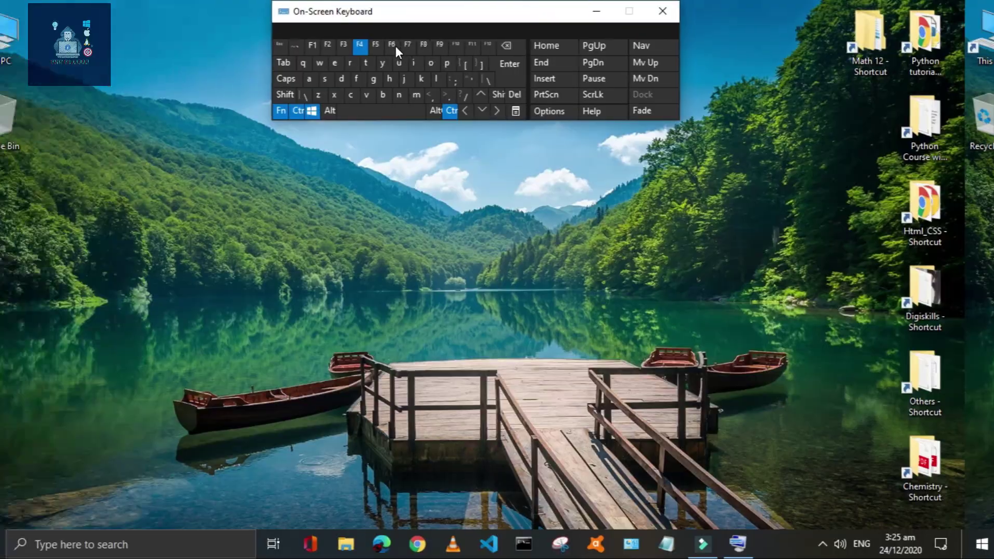
click(344, 115)
click(317, 68)
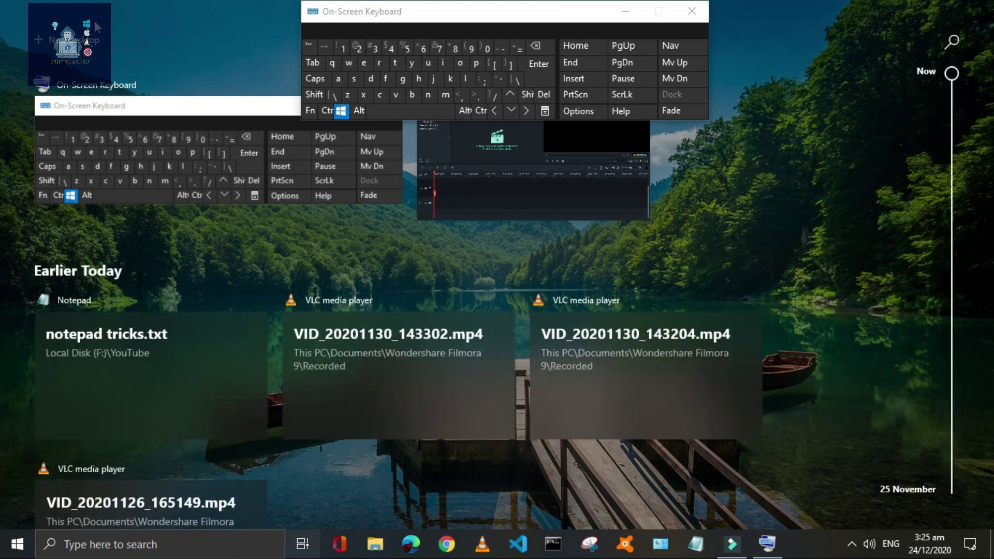
click(67, 40)
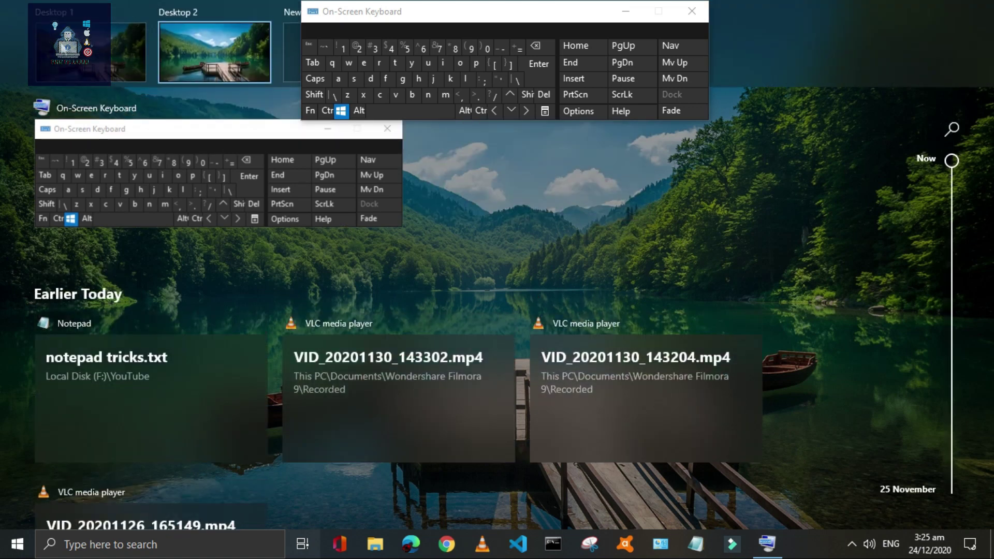
click(290, 52)
mouse_move(134, 14)
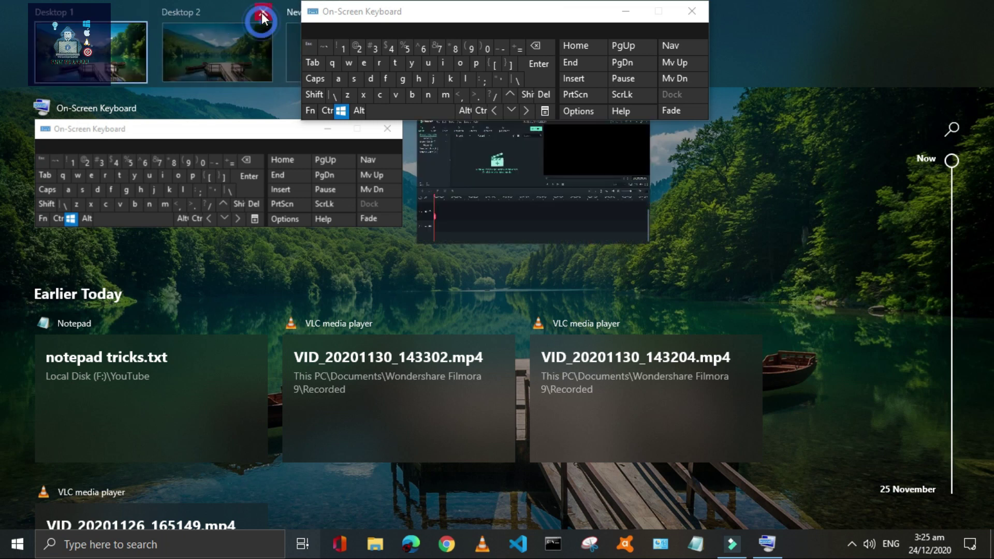
click(261, 11)
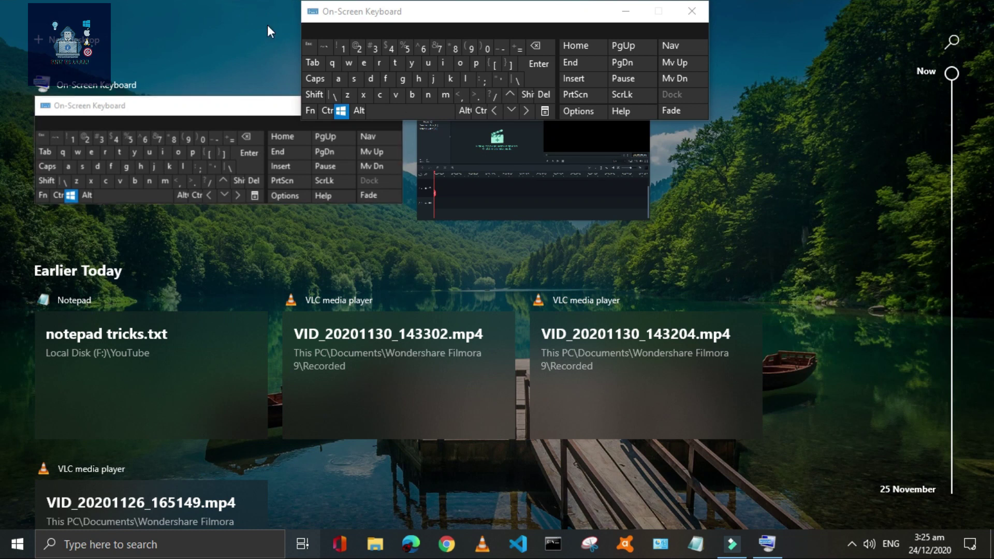
click(353, 18)
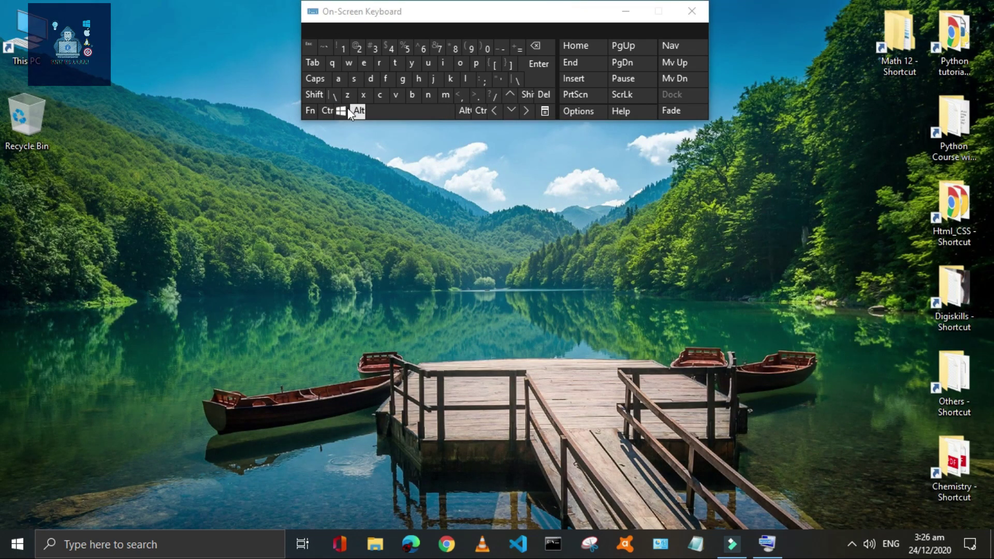
Start voice dictation, dismiss the dictation bar and return the keyboard to the screen top
click(418, 79)
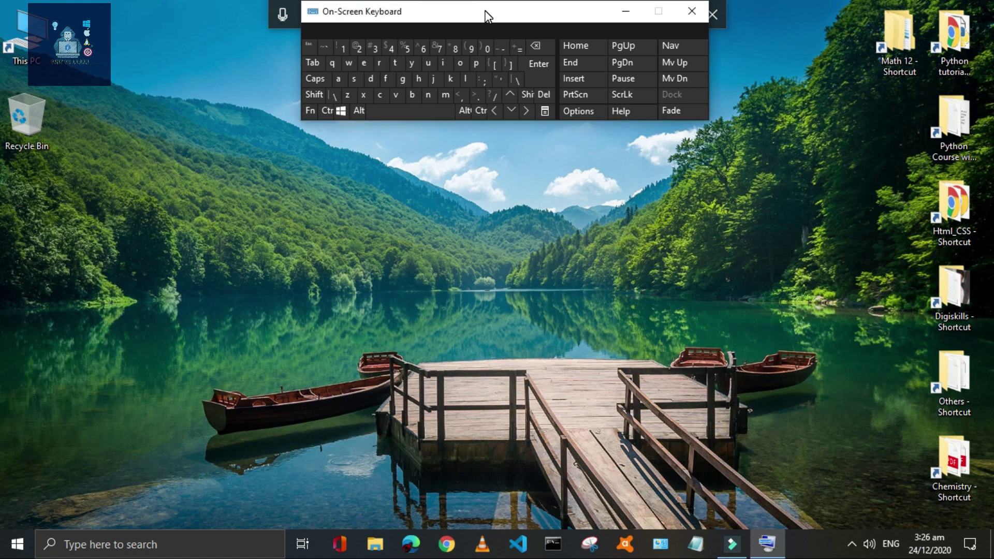
drag(487, 15, 485, 93)
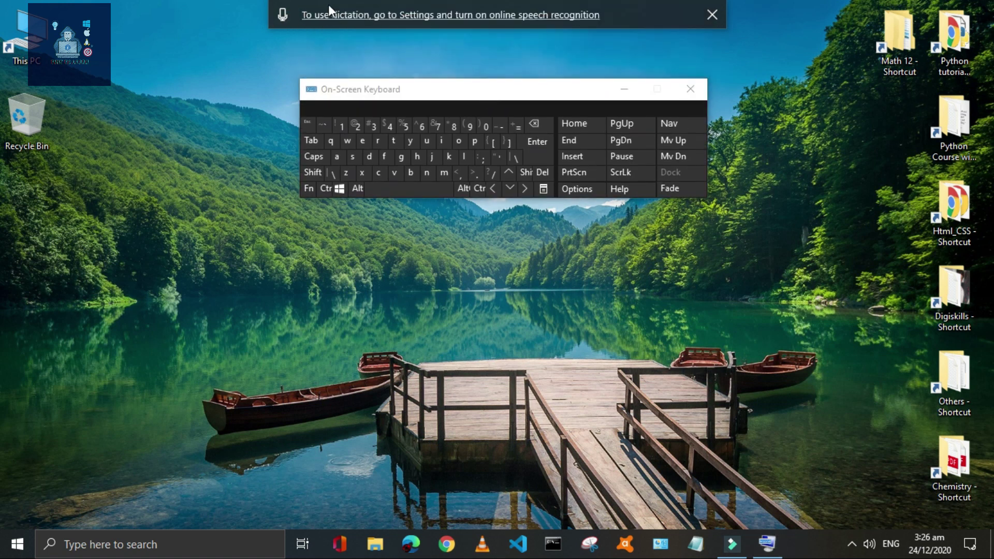
click(708, 15)
drag(528, 88, 512, 18)
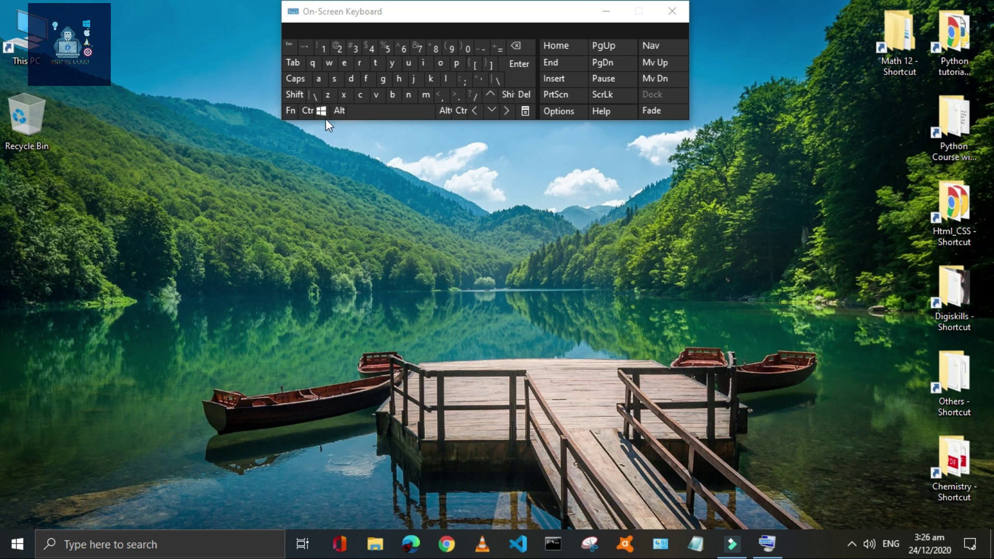
Open and dismiss the wireless Connect pane with Win+K, then open Win+X quick links
click(427, 79)
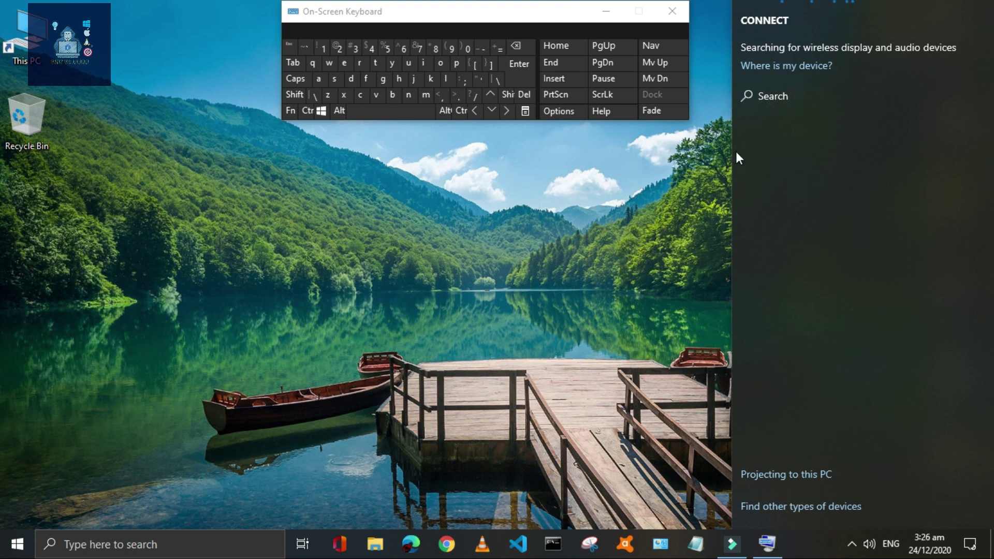
click(399, 203)
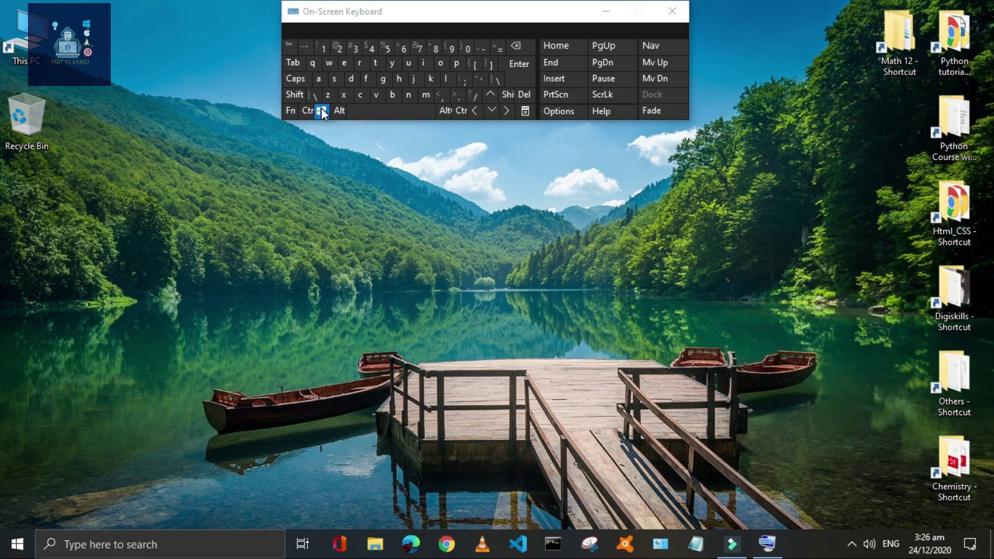
click(346, 96)
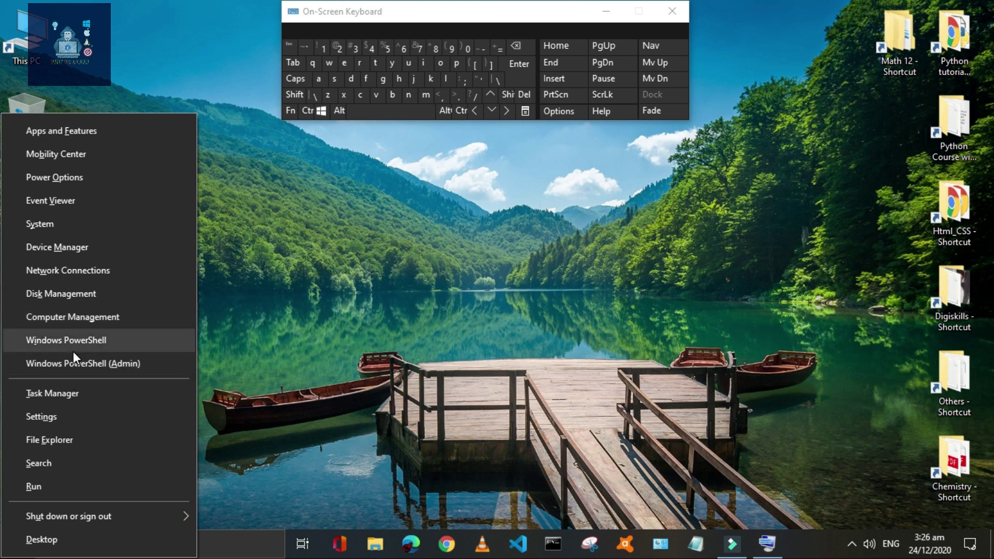
Open Notepad, maximize it, then snap it to the left and right halves
click(695, 543)
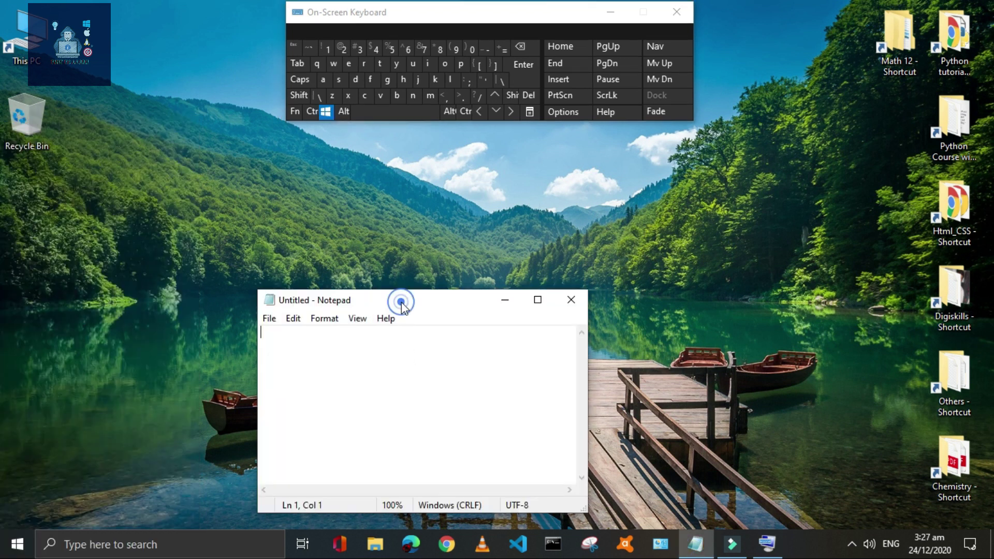
click(495, 95)
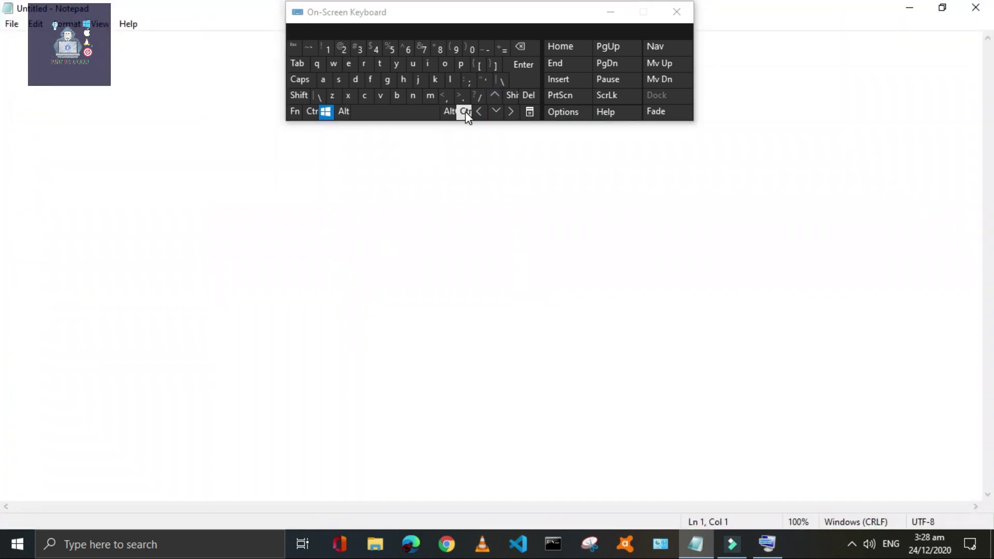
click(479, 111)
click(187, 22)
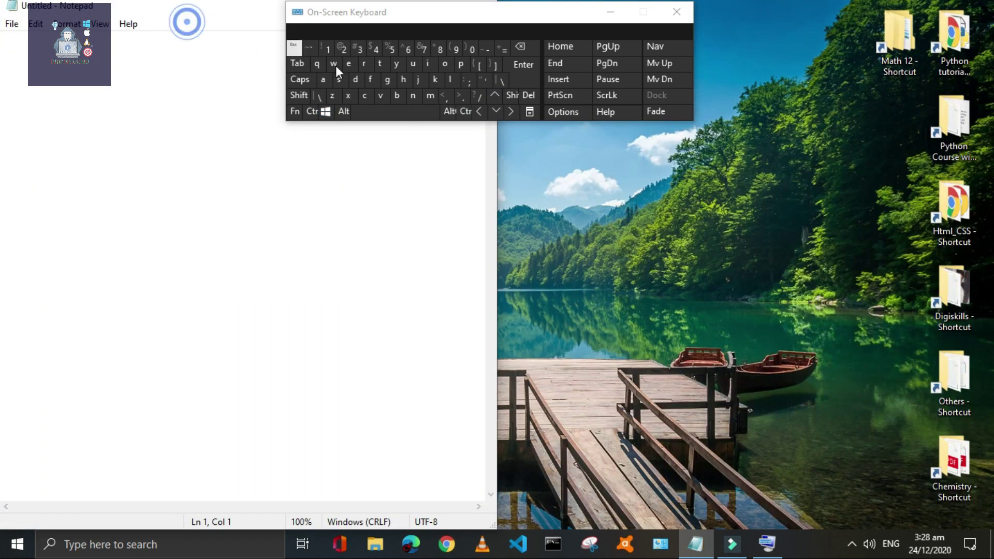
click(325, 111)
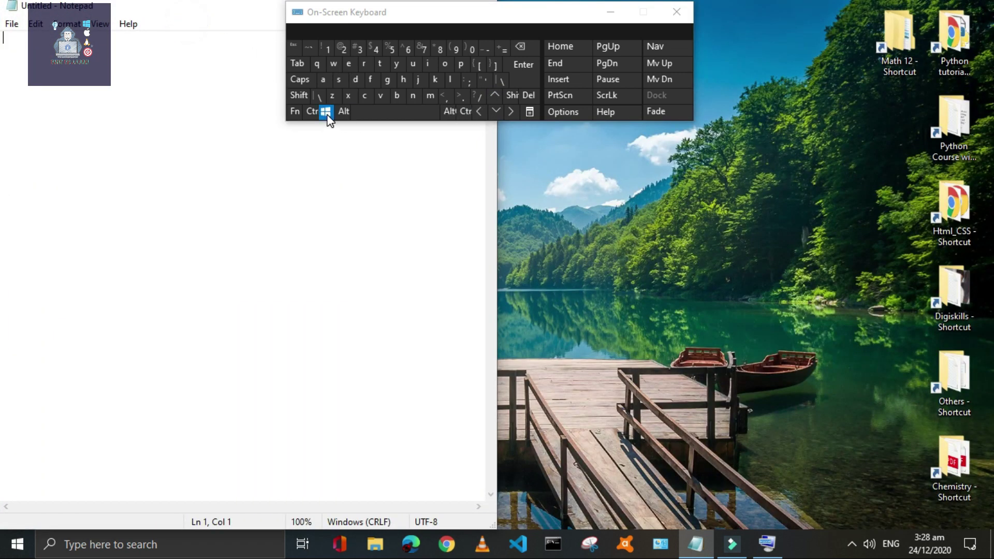
click(510, 111)
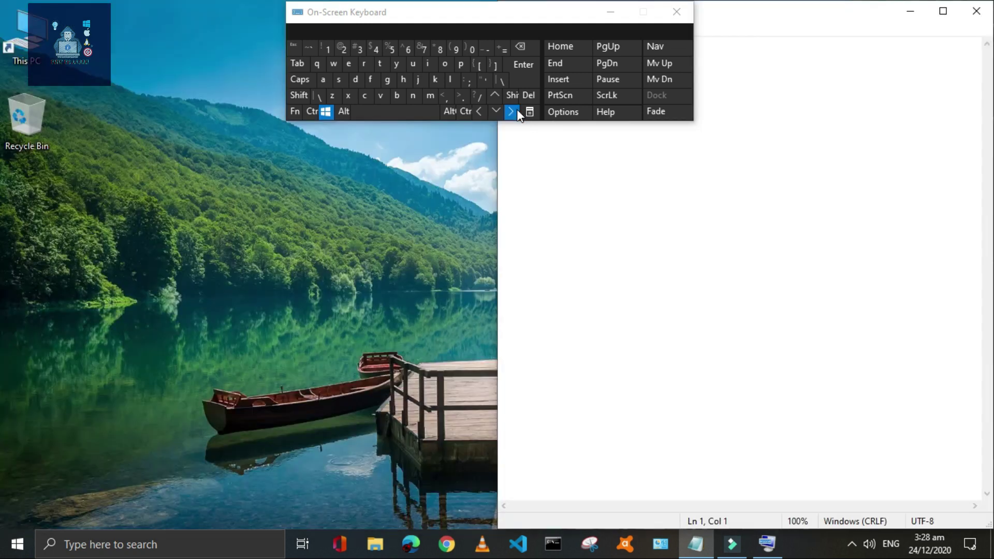
Snap Notepad to bottom-right, bottom-left, left half, then top-left quarter with Win+arrows
click(325, 111)
click(496, 111)
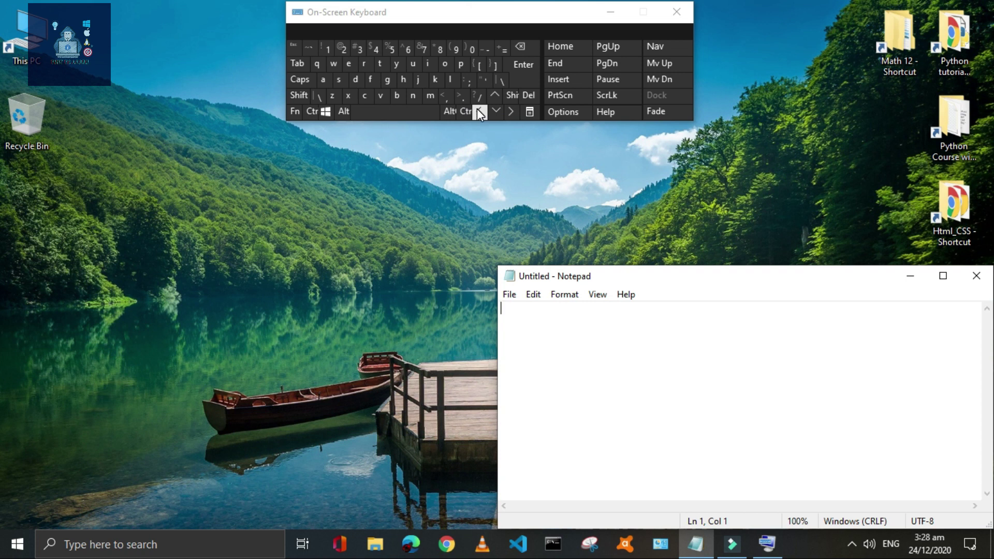
click(326, 111)
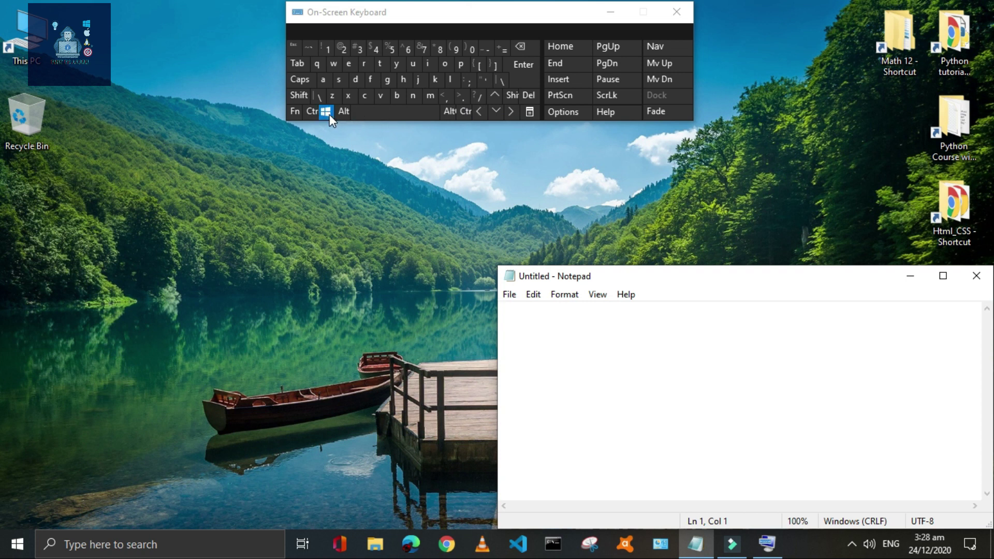
click(481, 112)
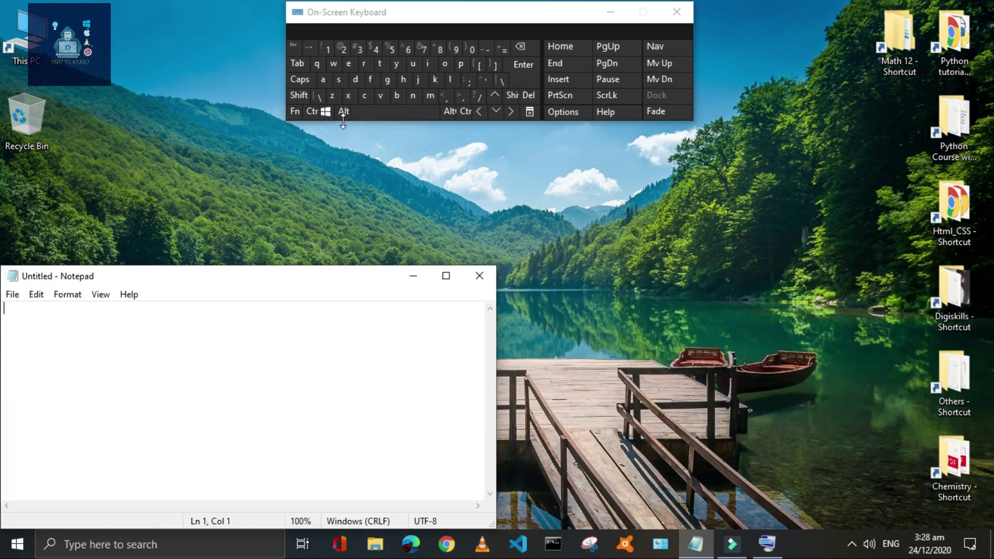
click(325, 111)
click(495, 99)
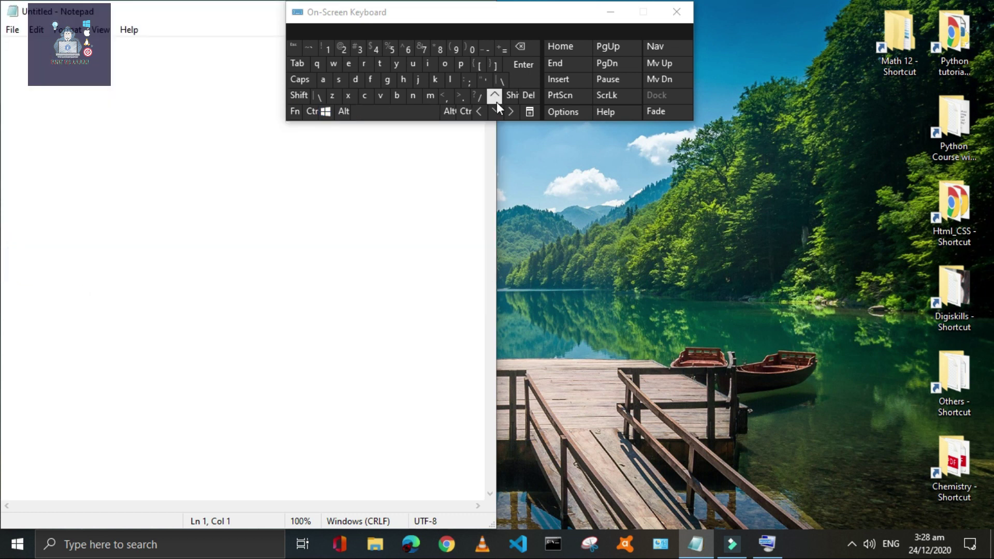
click(325, 111)
click(489, 100)
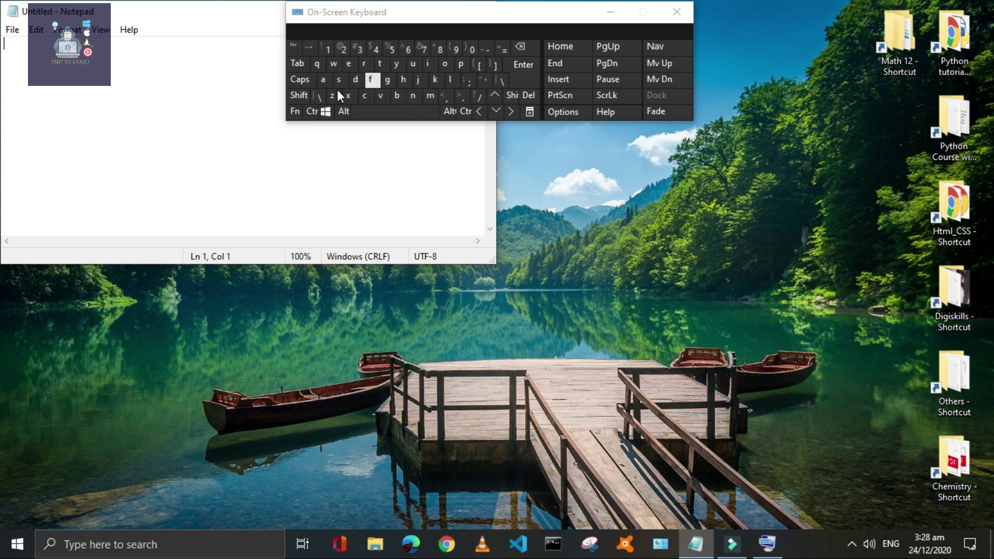
Drag Notepad out of its corner snap and close it
click(171, 24)
drag(195, 14, 335, 213)
click(484, 218)
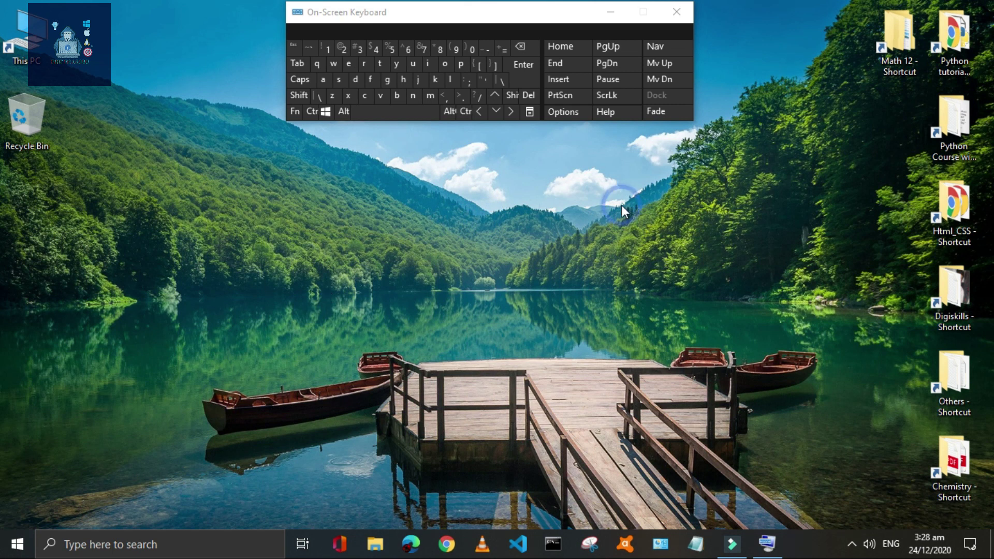
key(super+space)
key(super+space)
key(super+space)
key(super+space)
key(super+space)
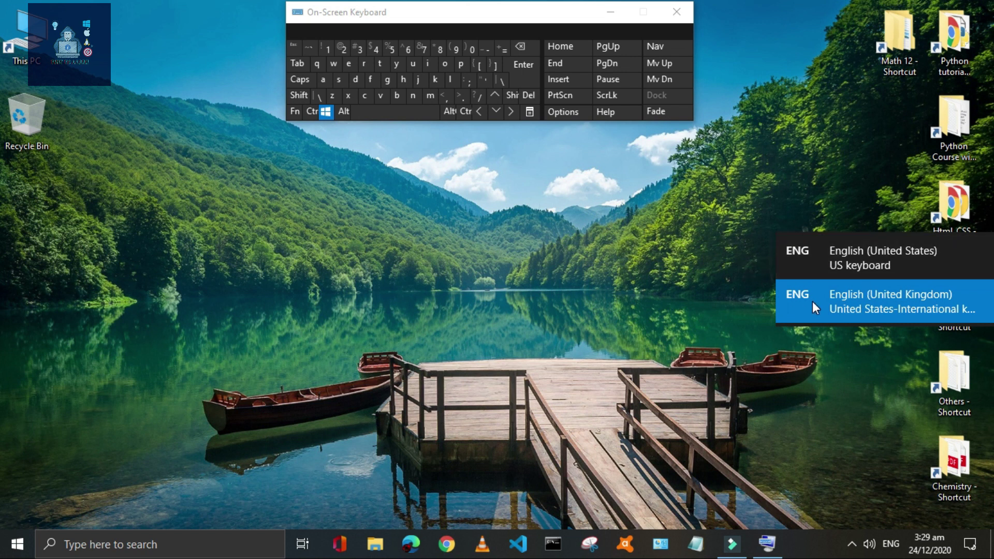
key(super+space)
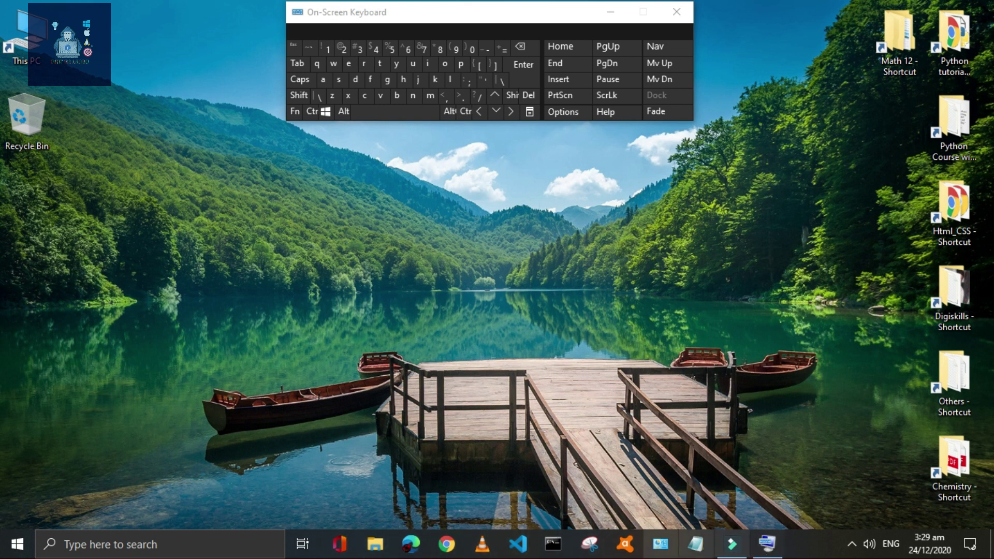
click(328, 118)
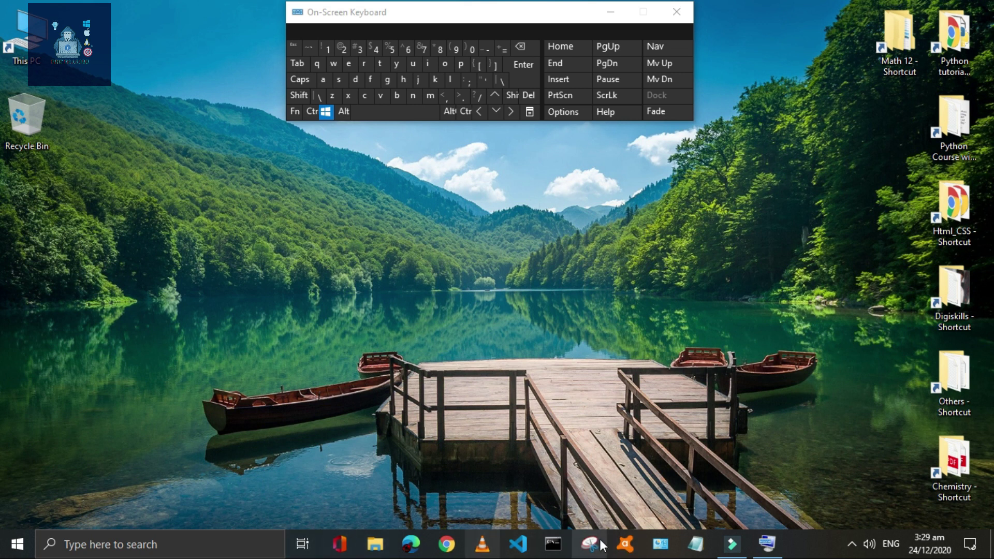
click(454, 47)
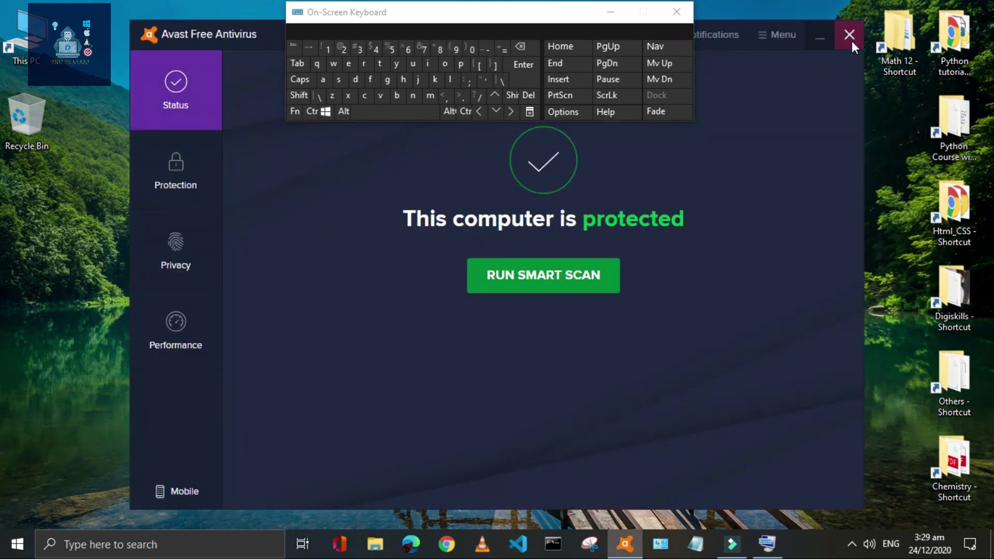
click(852, 42)
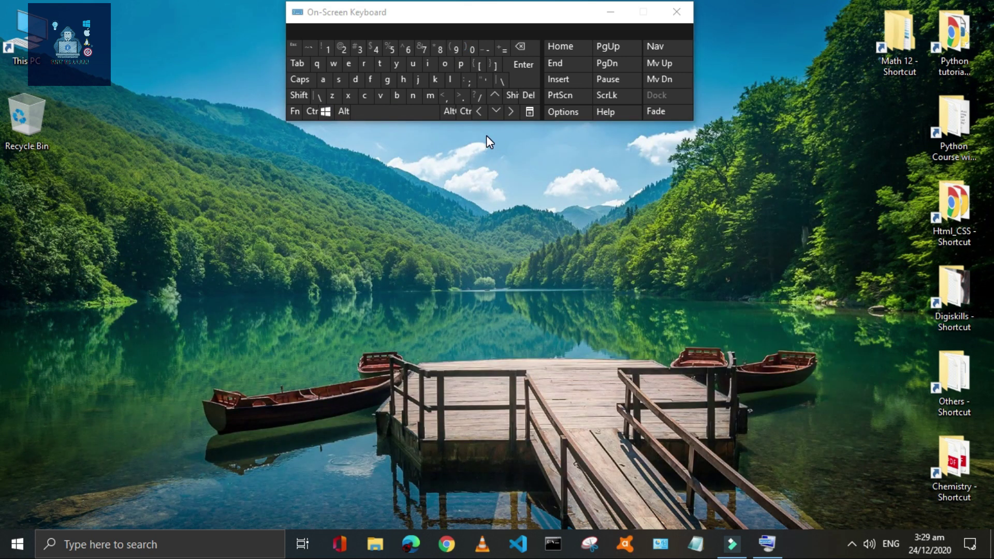
click(325, 111)
click(458, 64)
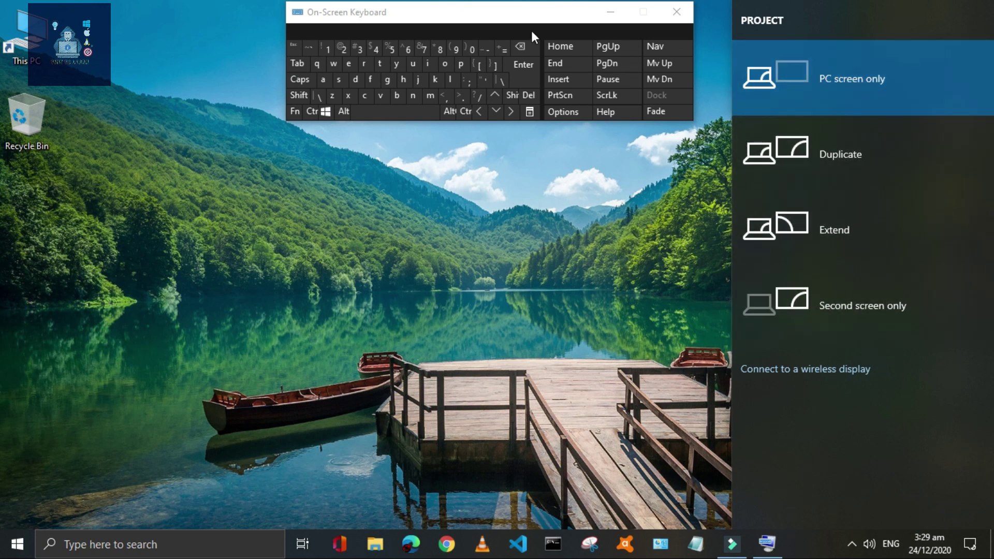
click(619, 198)
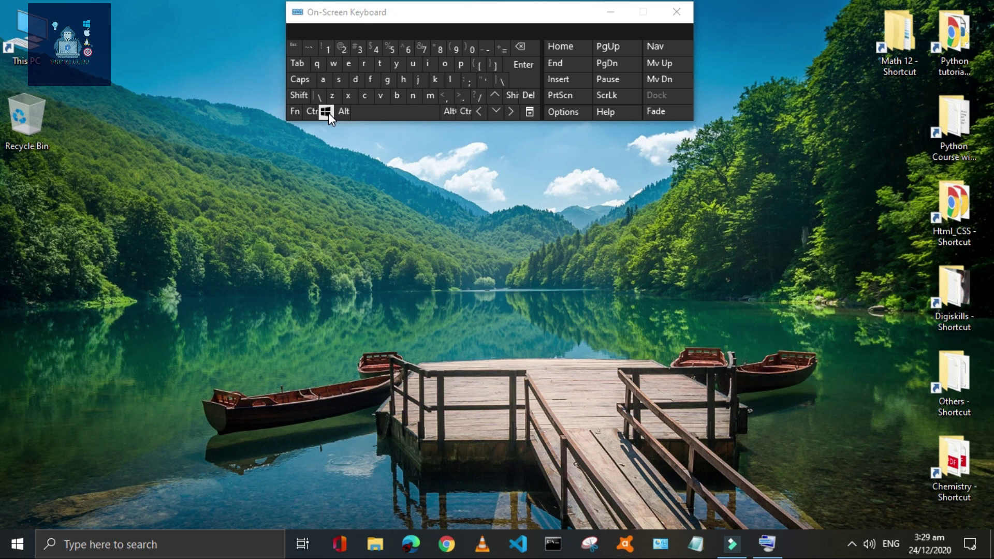
click(472, 48)
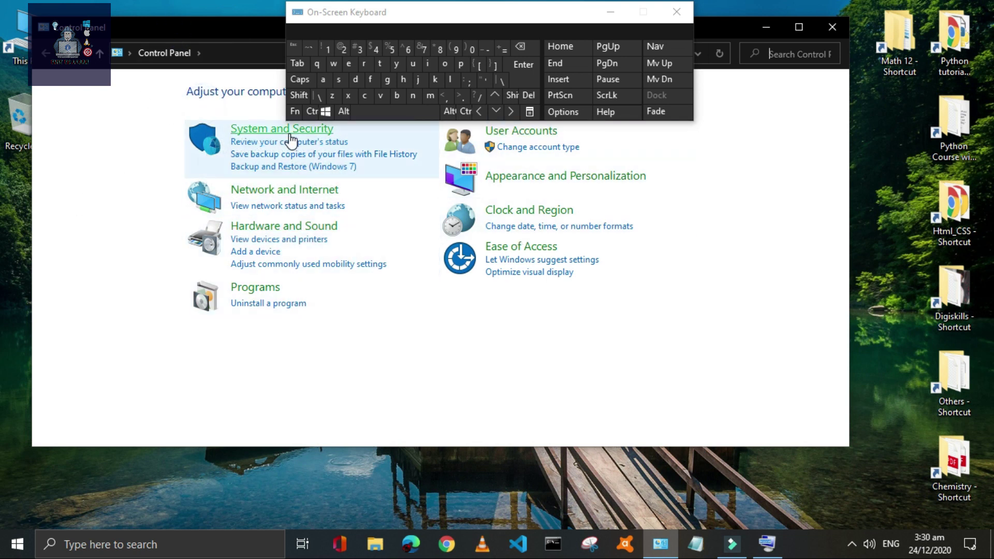
Close Control Panel, then reopen Notepad and Control Panel from the taskbar
click(832, 27)
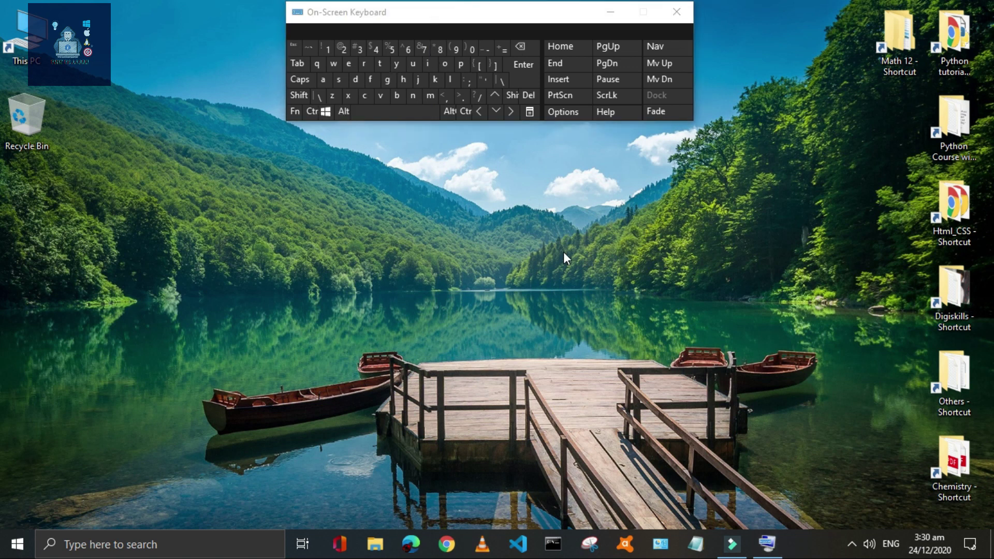
click(695, 543)
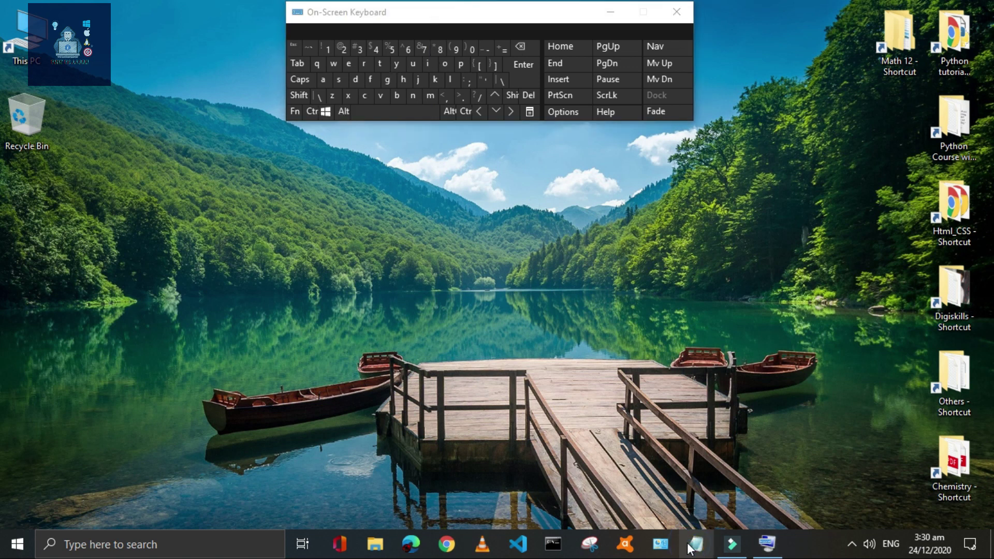
click(660, 544)
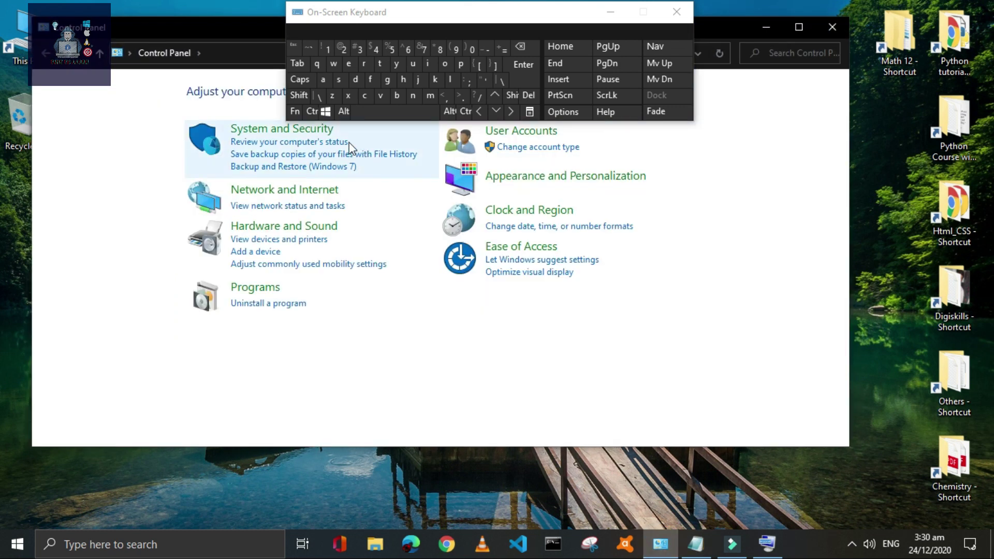
Minimize all windows with Win+M and restore them with Win+Shift+M, twice
click(324, 117)
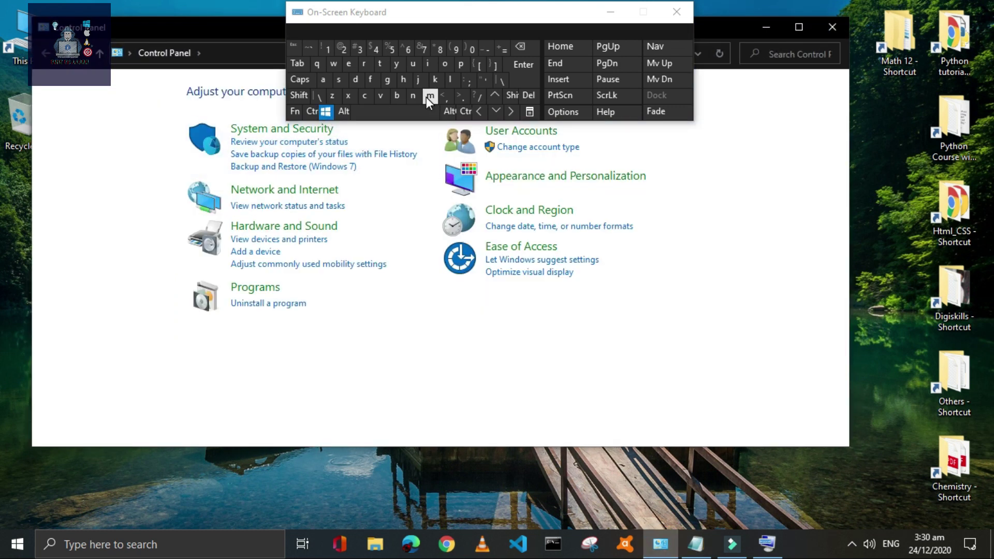
click(426, 98)
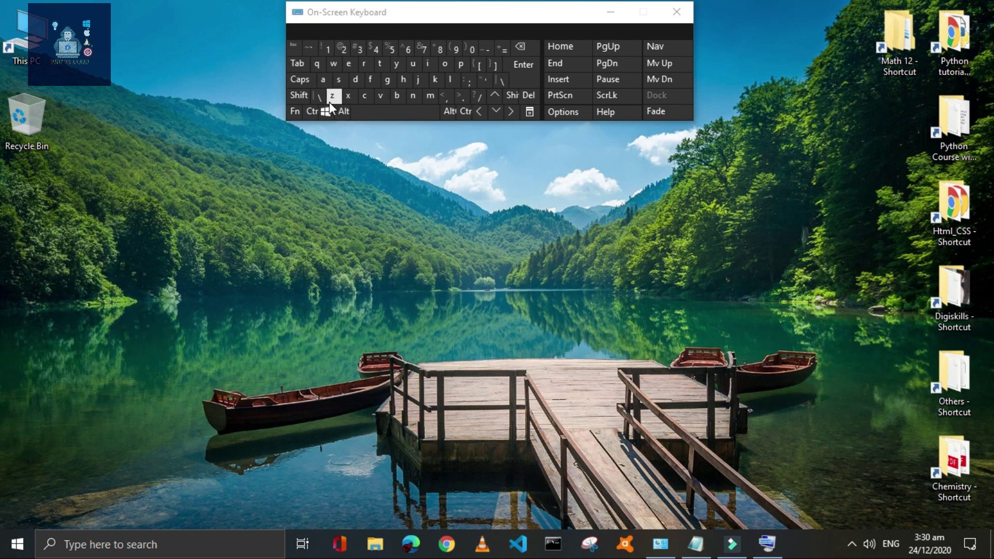
click(294, 97)
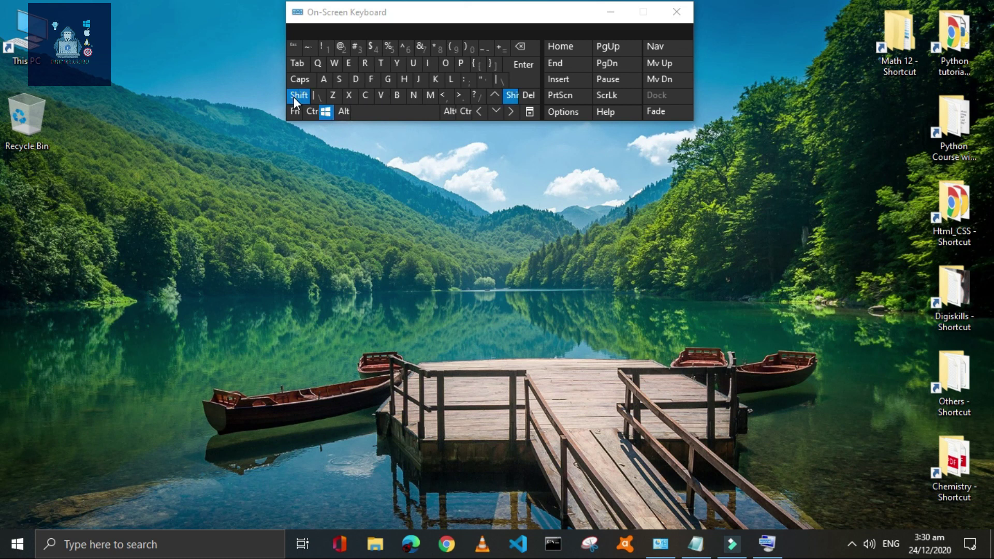
click(427, 96)
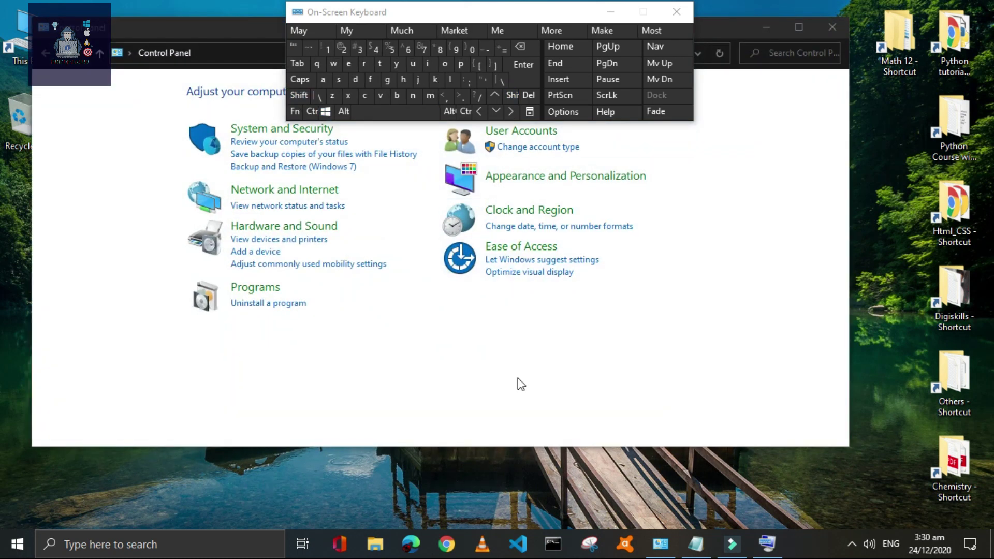
click(325, 112)
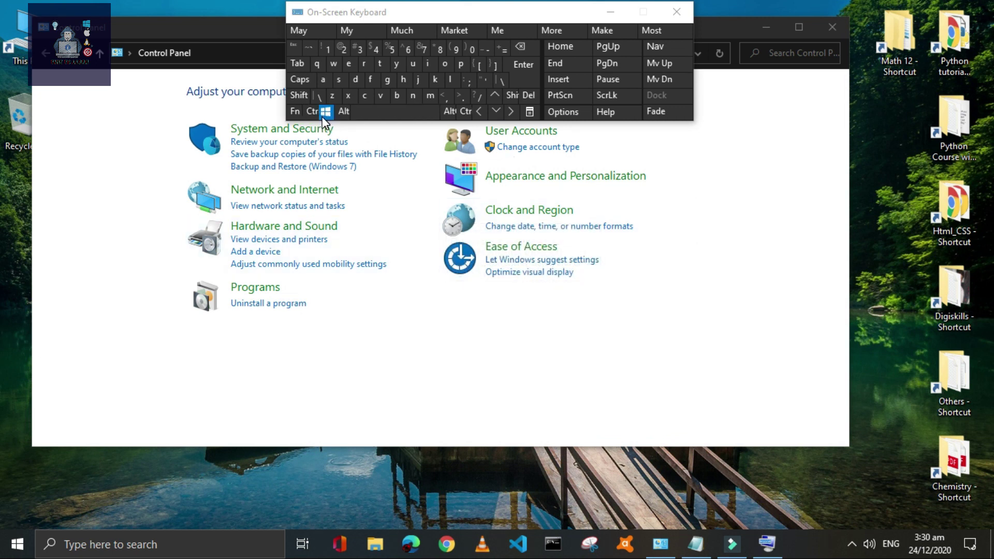
click(430, 96)
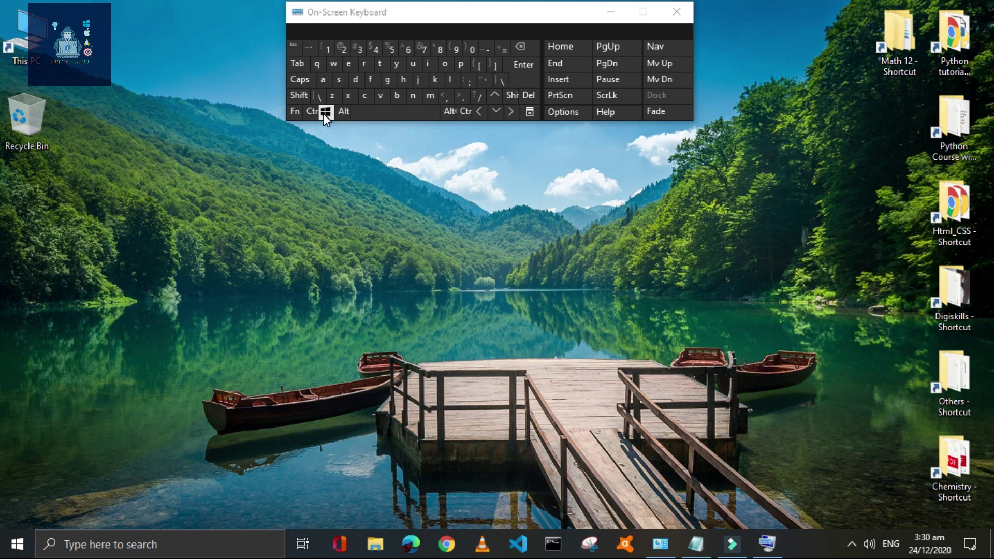
key(super+shift+m)
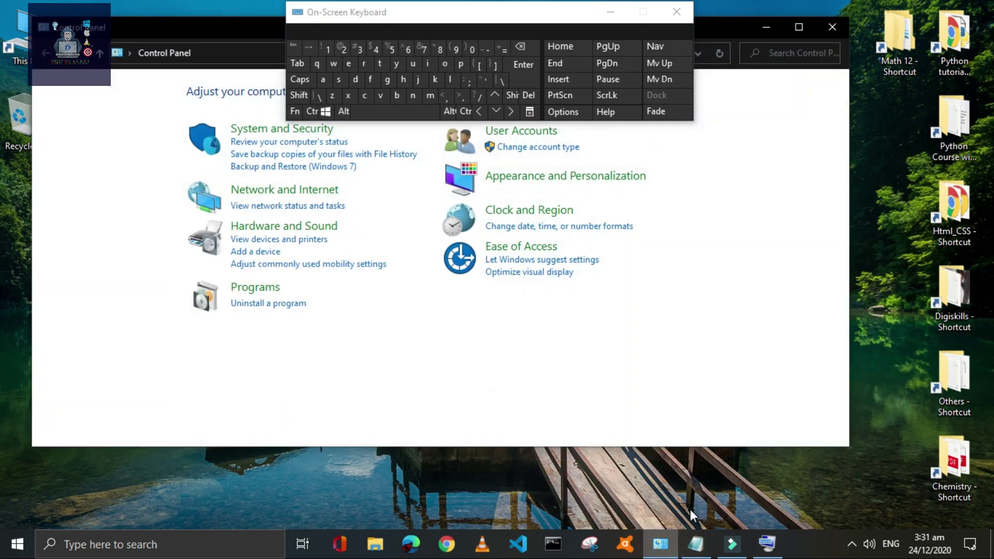
Toggle the desktop with Win+D, close Control Panel and Notepad, and focus the taskbar
click(327, 110)
click(358, 79)
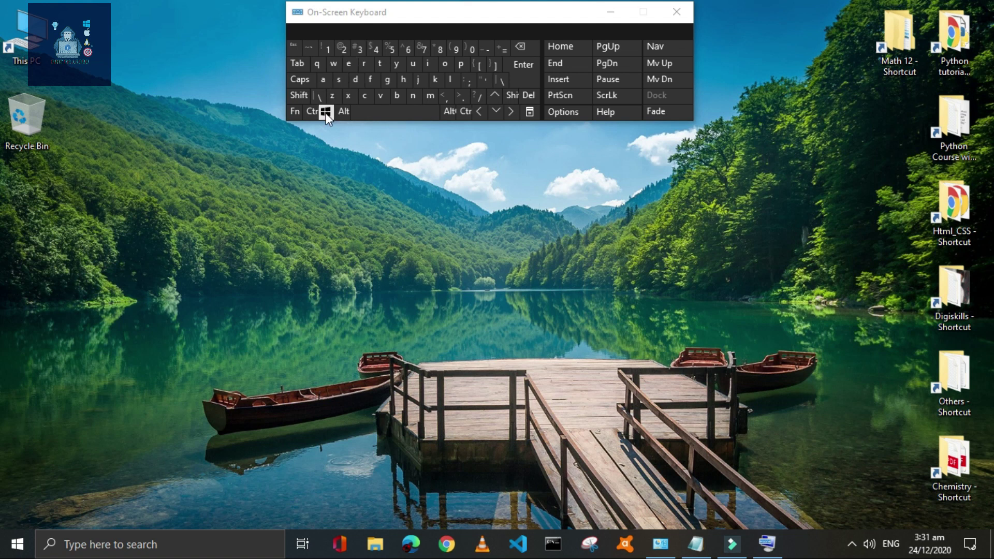
click(358, 82)
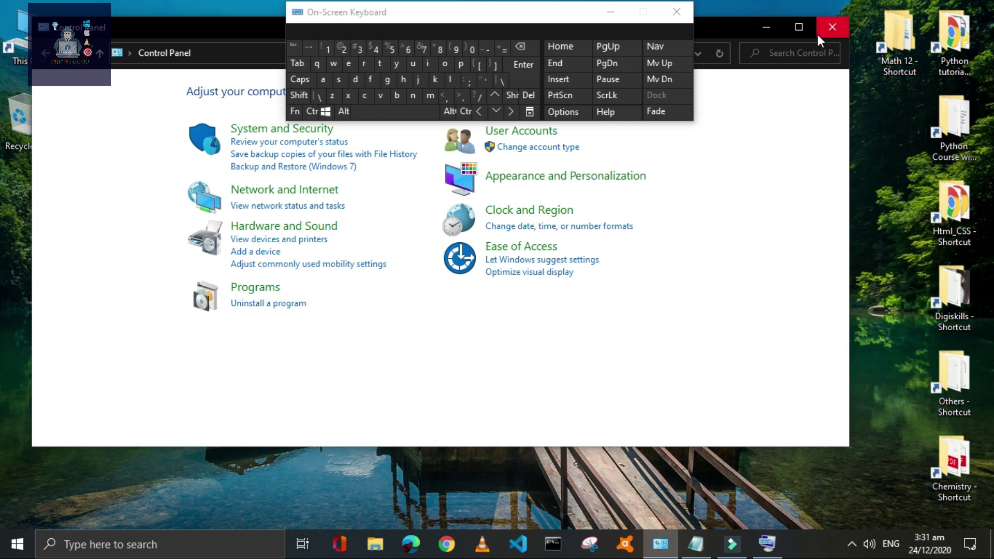
click(832, 28)
click(490, 218)
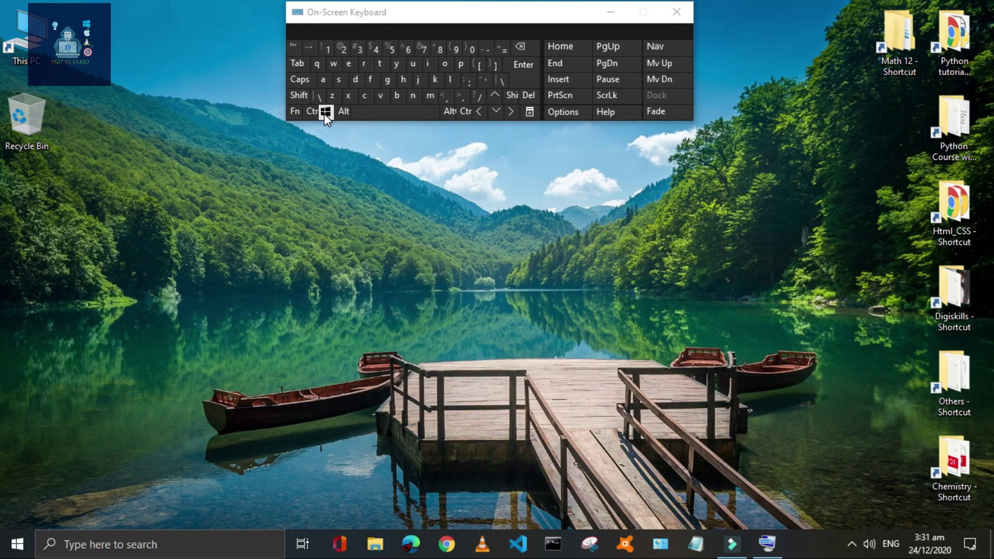
click(383, 63)
click(390, 59)
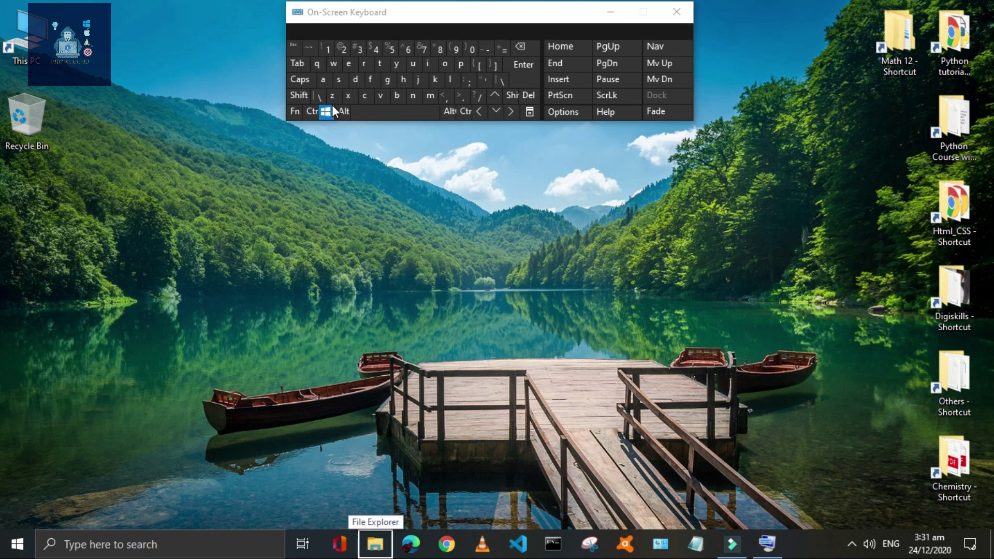
click(327, 109)
click(379, 63)
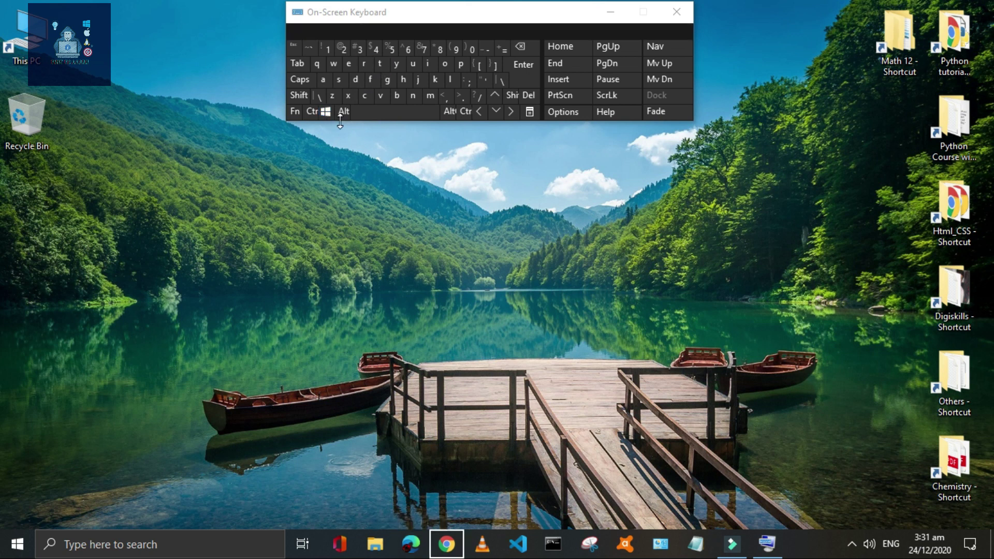
click(380, 64)
click(325, 110)
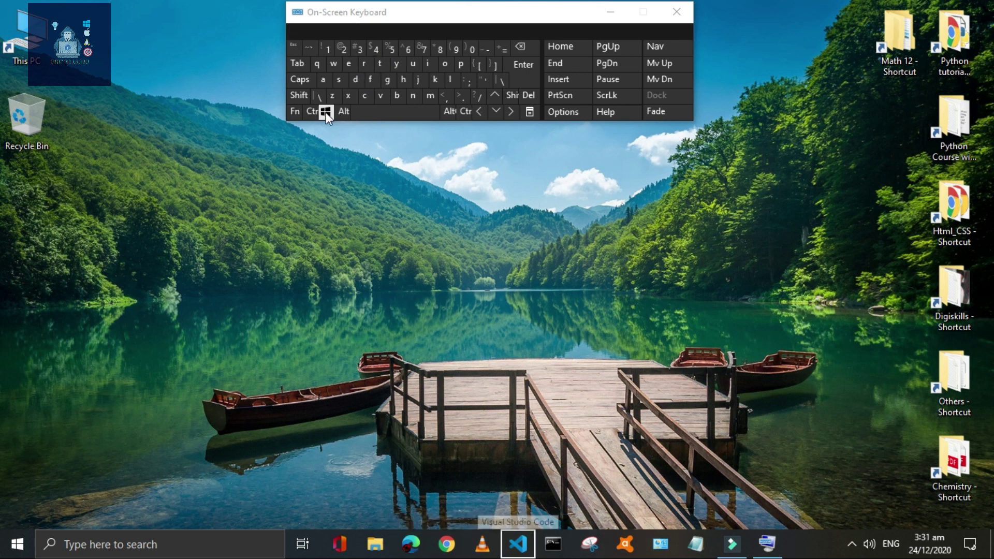
click(381, 64)
click(326, 111)
click(380, 66)
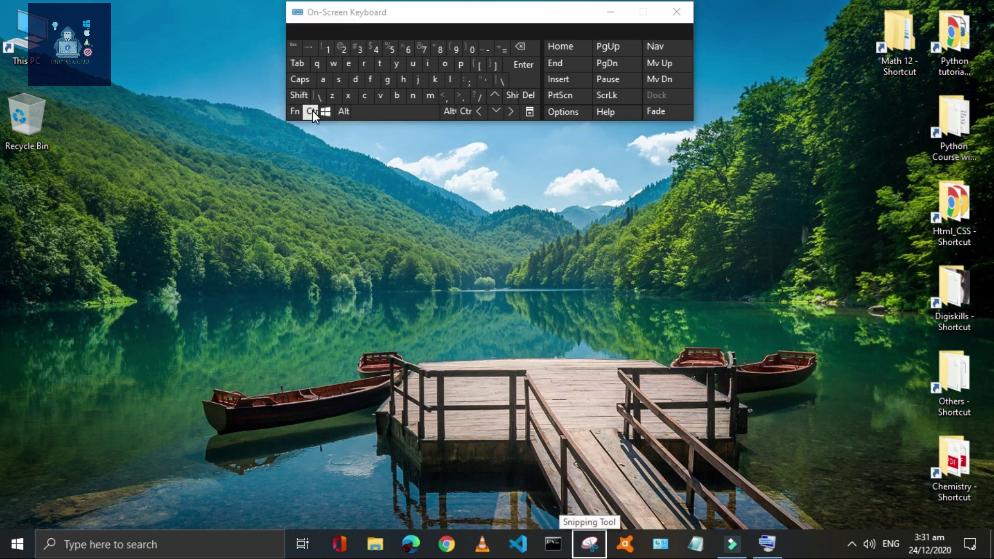
key(Return)
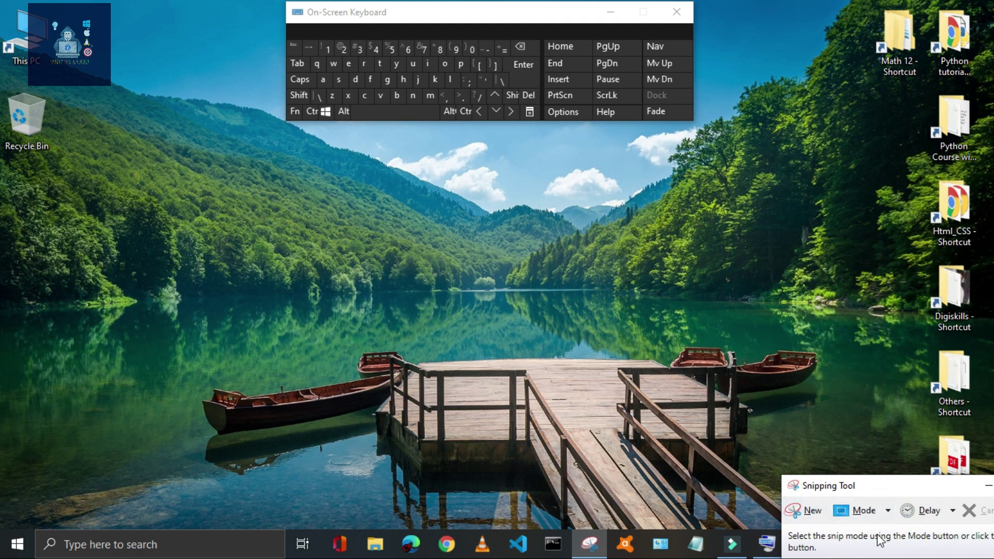
drag(894, 495, 757, 459)
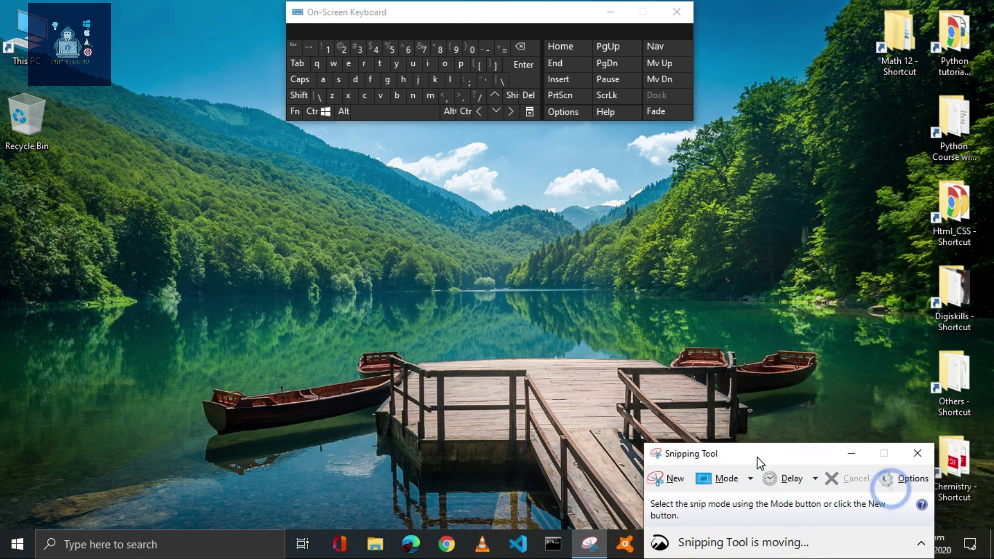
click(918, 453)
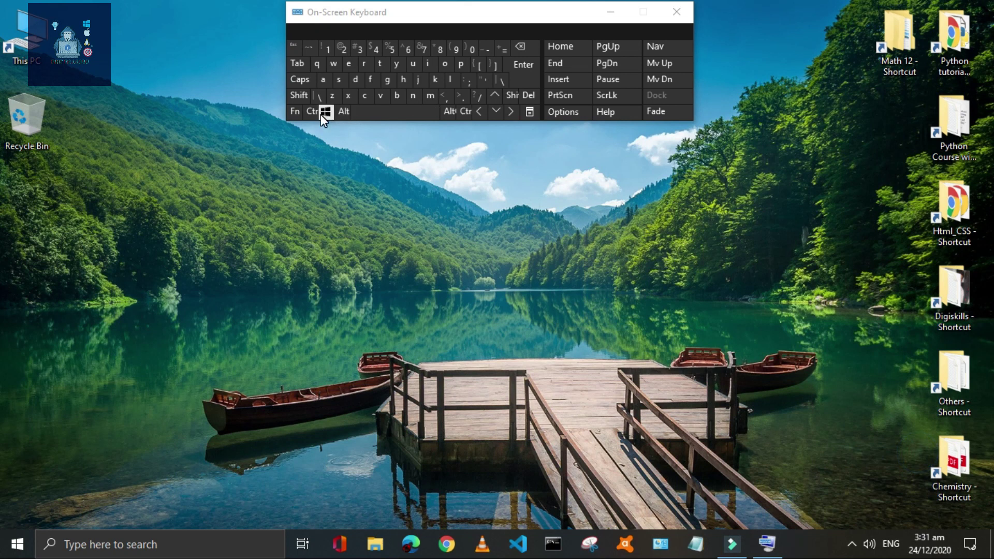
click(410, 63)
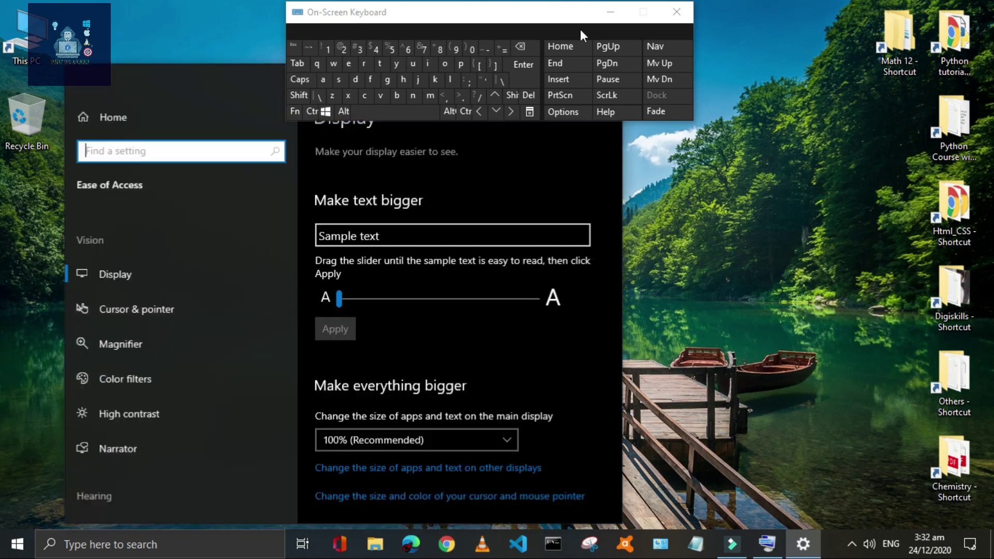
Minimize the keyboard and drag the built-in display brightness slider
click(611, 12)
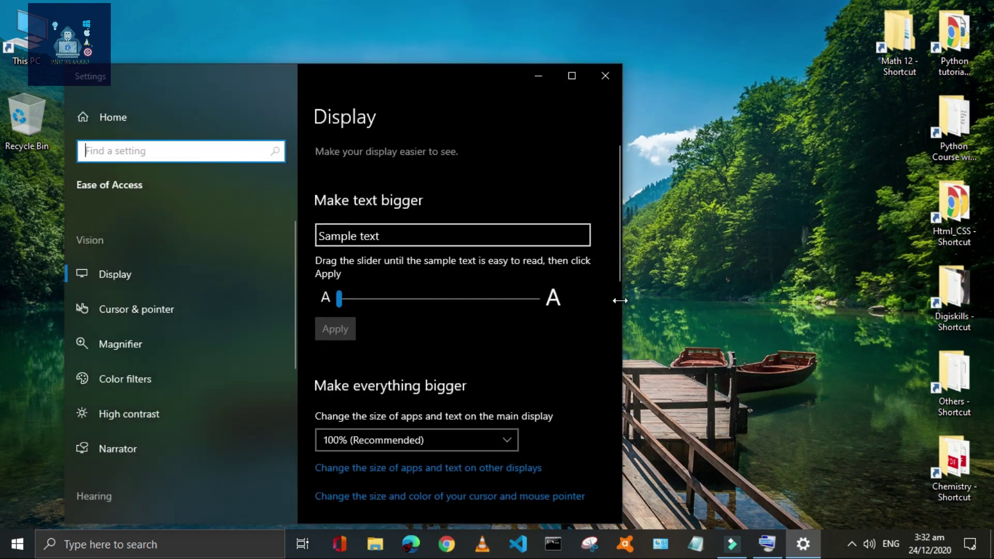
scroll(378, 182, down, 10)
scroll(533, 386, up, 8)
drag(470, 388, 448, 389)
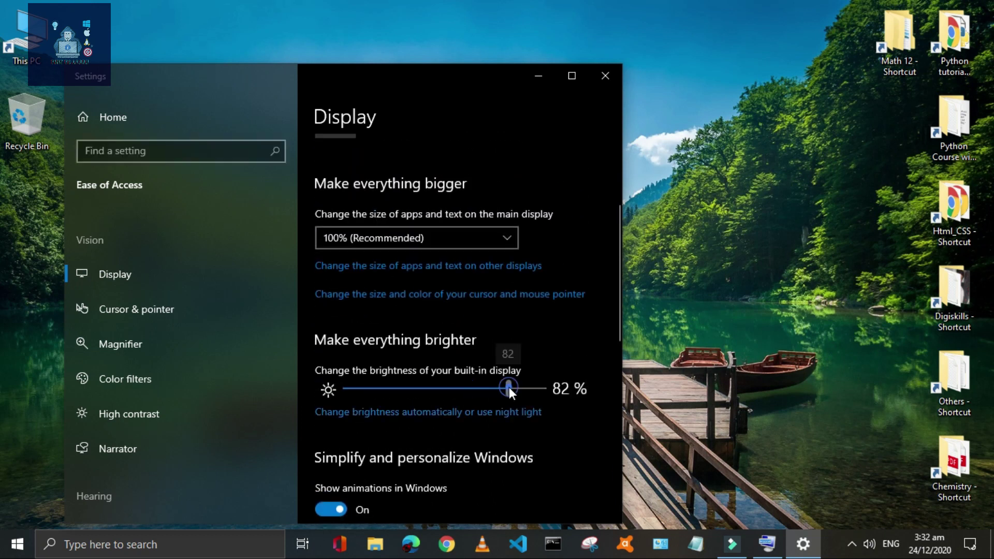
Enlarge the Make text bigger sample text, then close Settings
click(508, 229)
scroll(341, 195, up, 5)
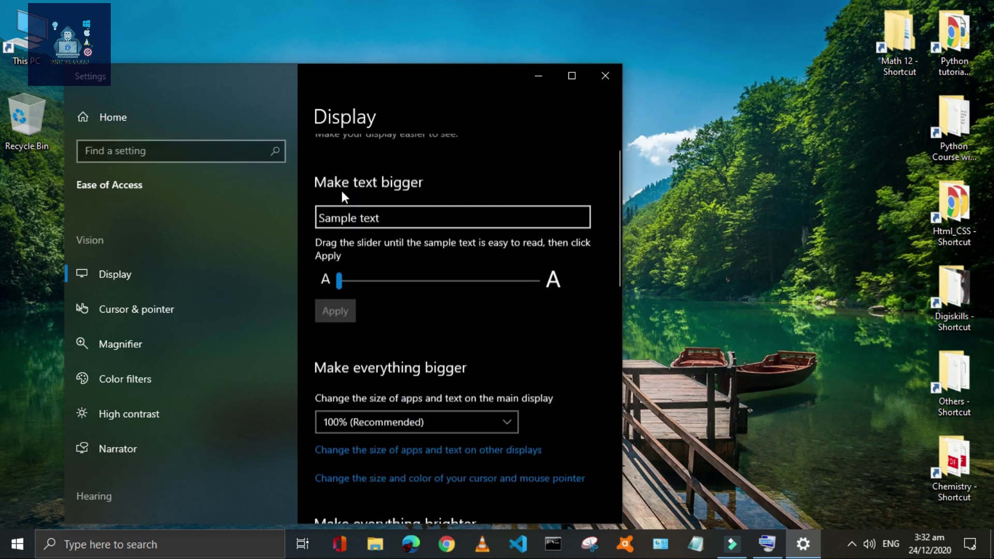
click(459, 310)
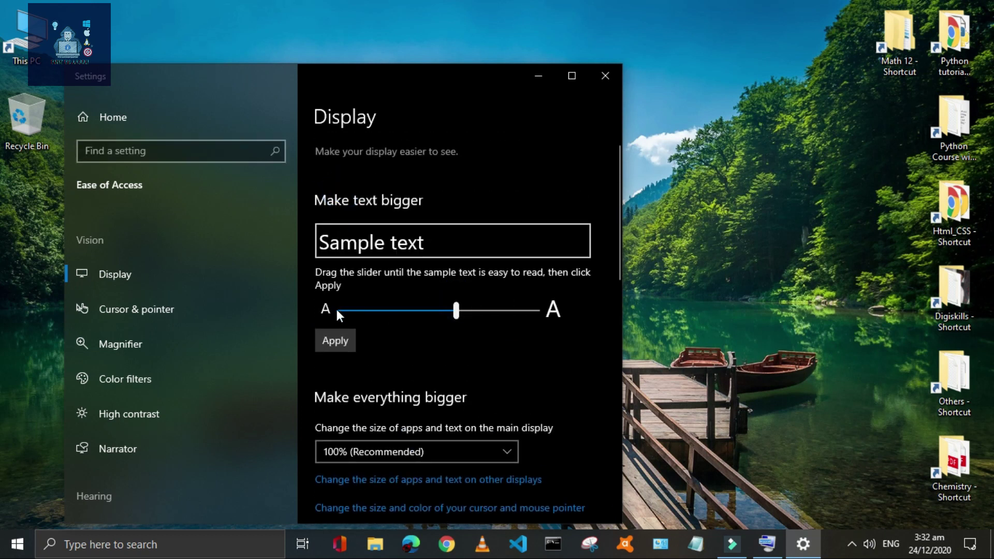
scroll(337, 309, down, 10)
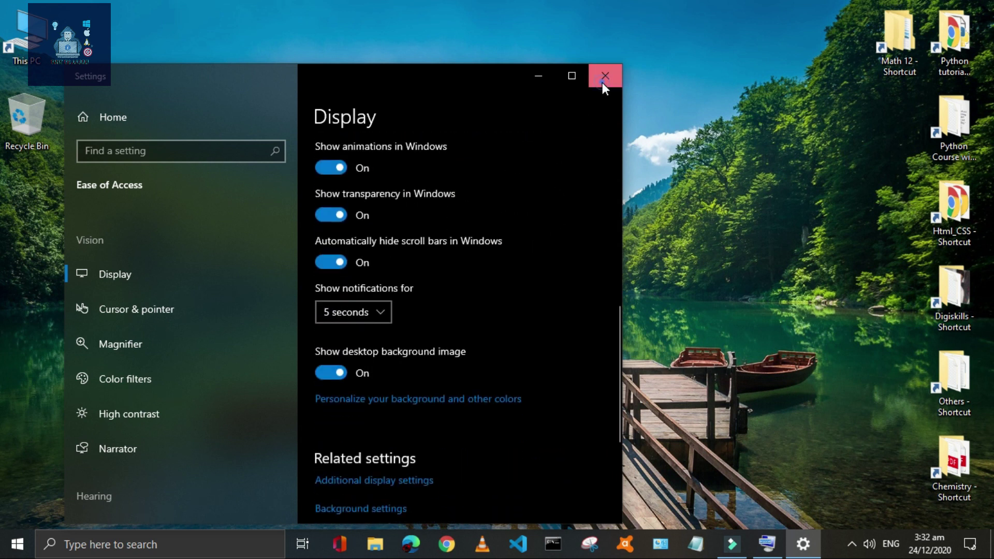
click(602, 80)
Restore the keyboard, open and close File Explorer via Win+E, then expand hidden tray icons via Win+B
click(759, 542)
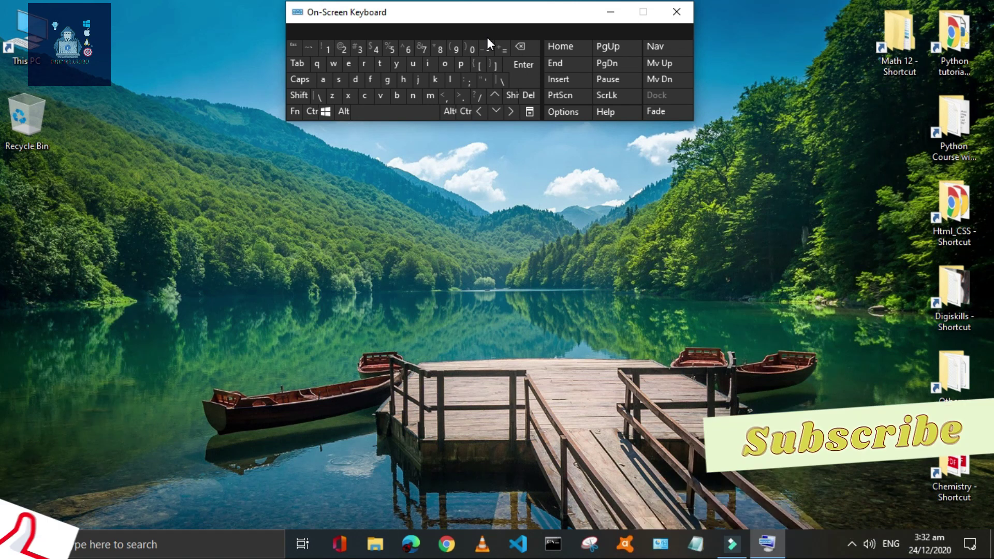
click(326, 111)
click(344, 63)
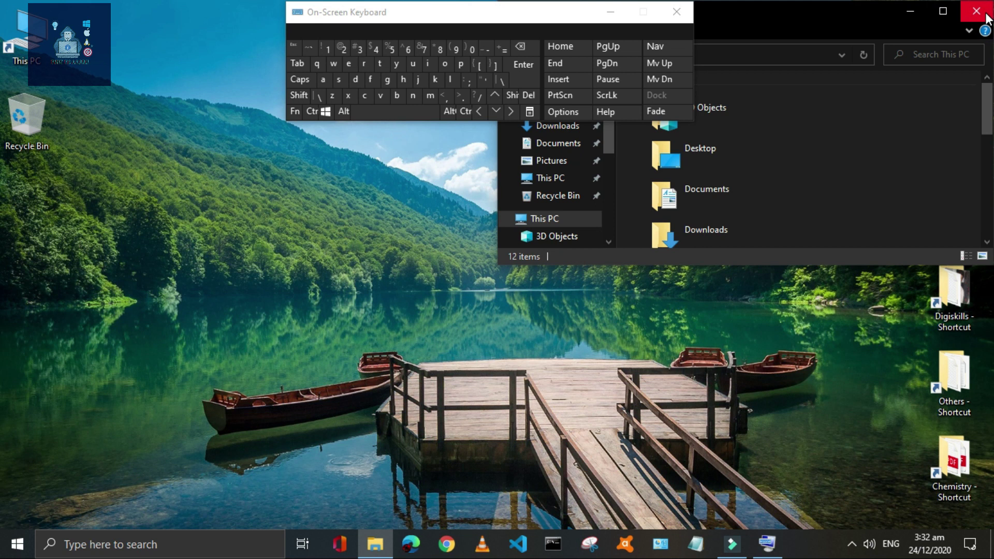
click(975, 7)
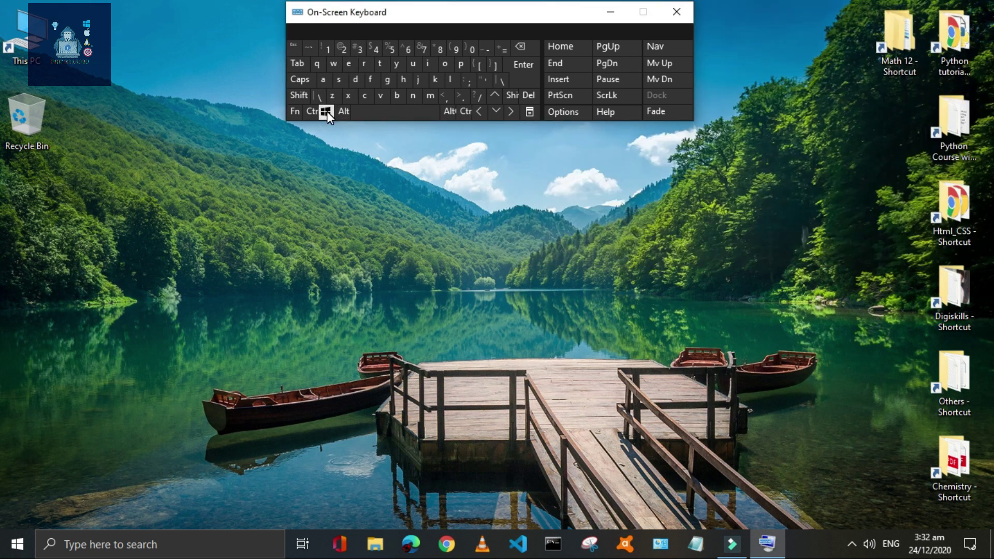
click(399, 93)
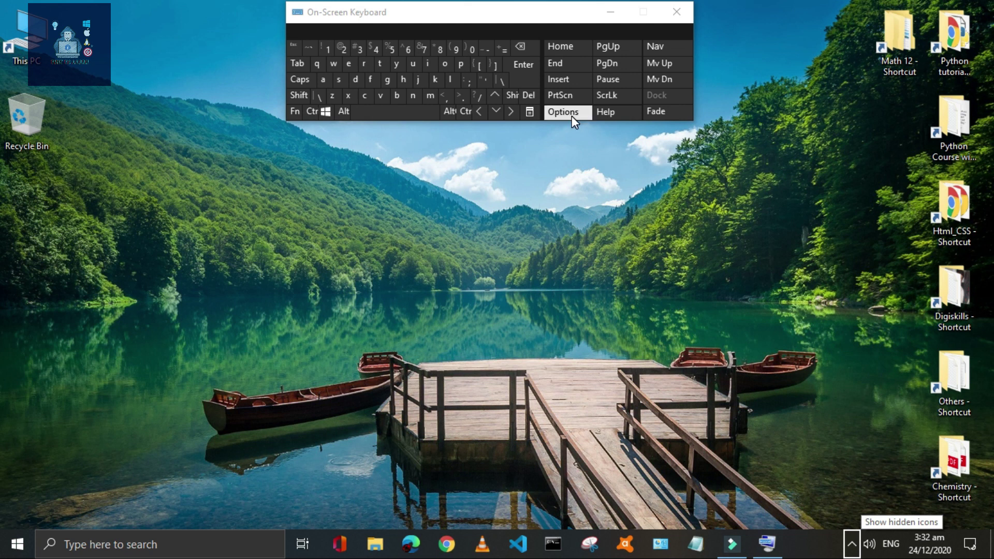
click(531, 76)
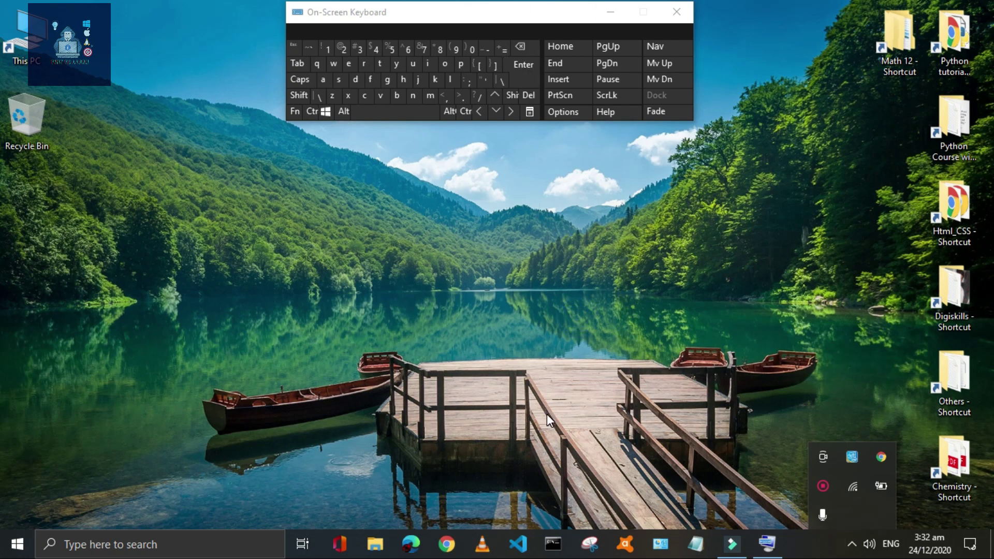
Close the tray overflow, launch Feedback Hub with Win+F, minimize the keyboard, then close Feedback Hub
click(591, 435)
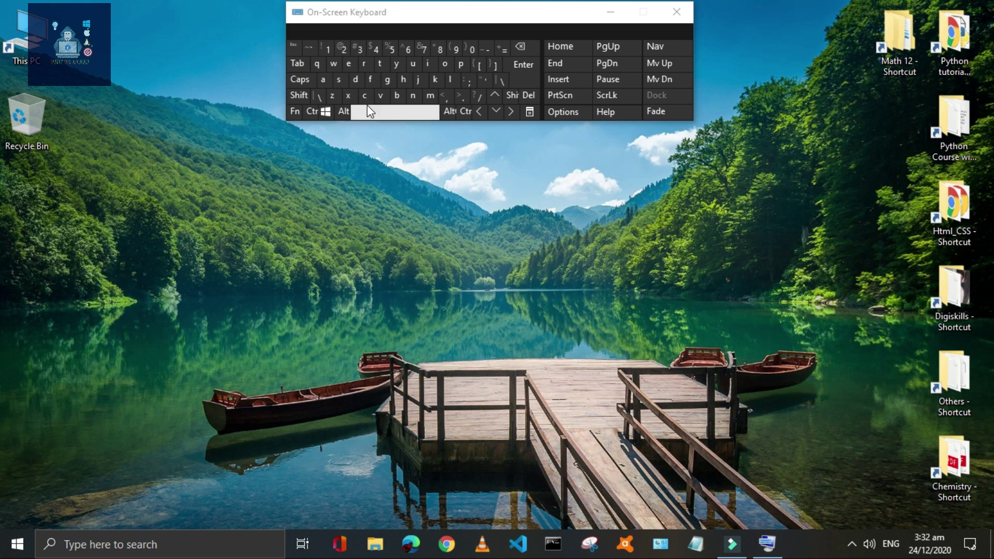
click(326, 111)
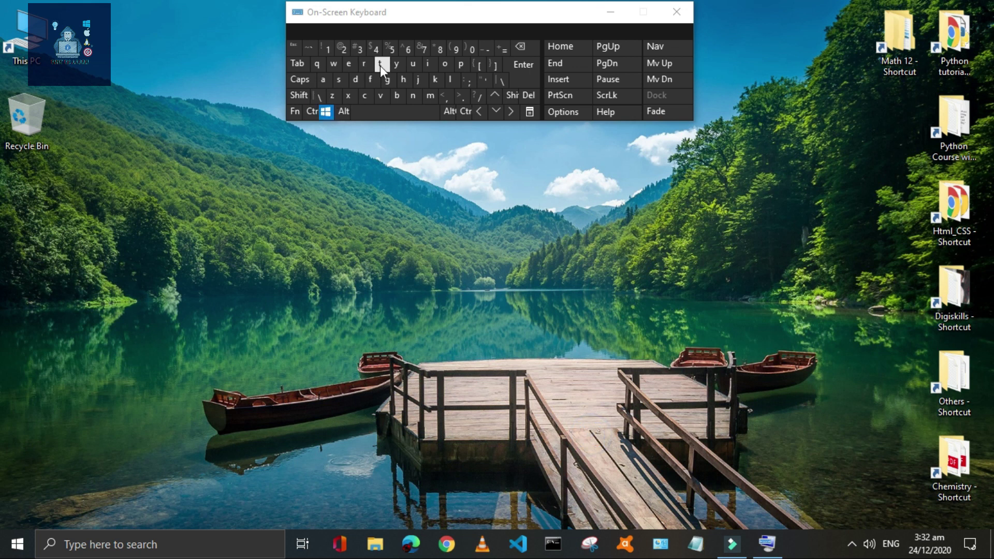
click(372, 76)
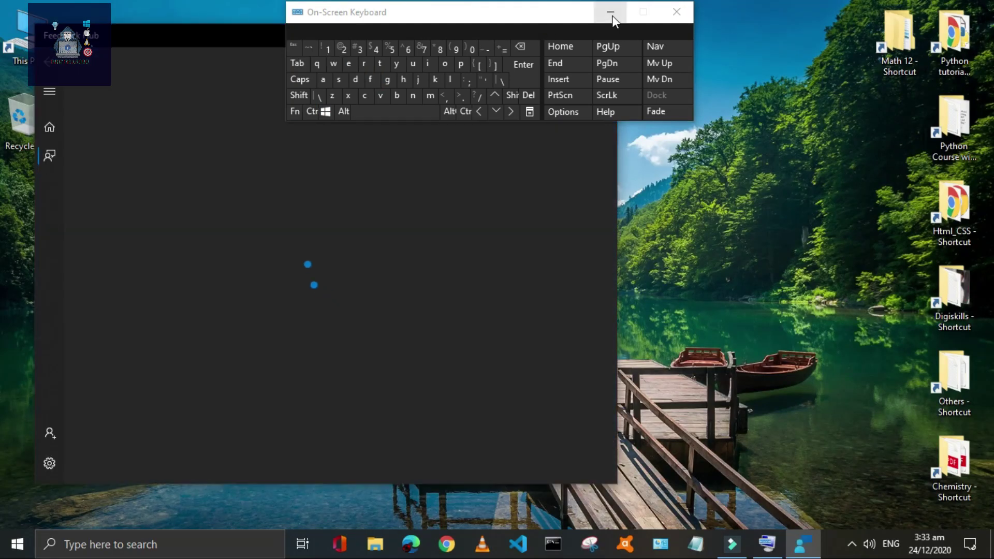
click(611, 13)
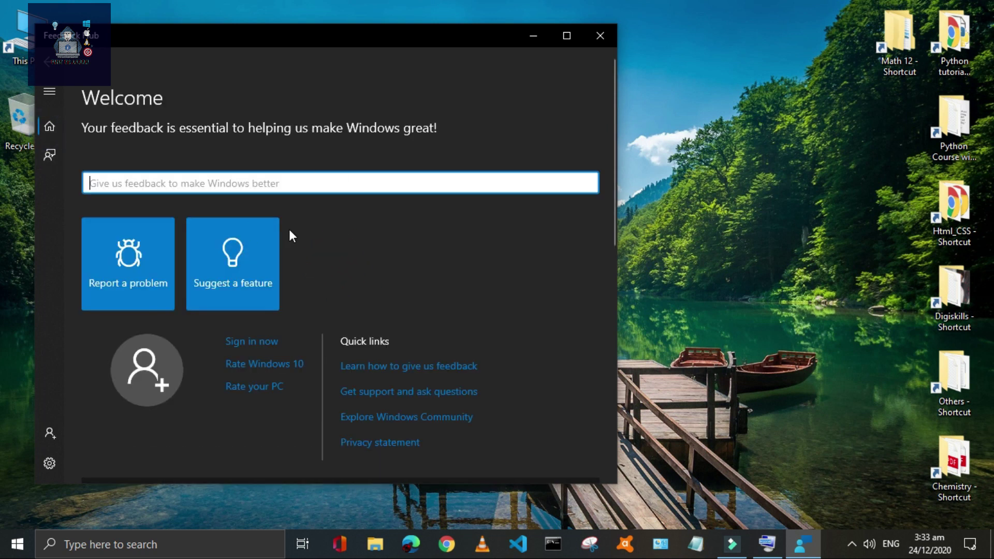
scroll(289, 229, down, 3)
scroll(289, 236, up, 3)
click(607, 37)
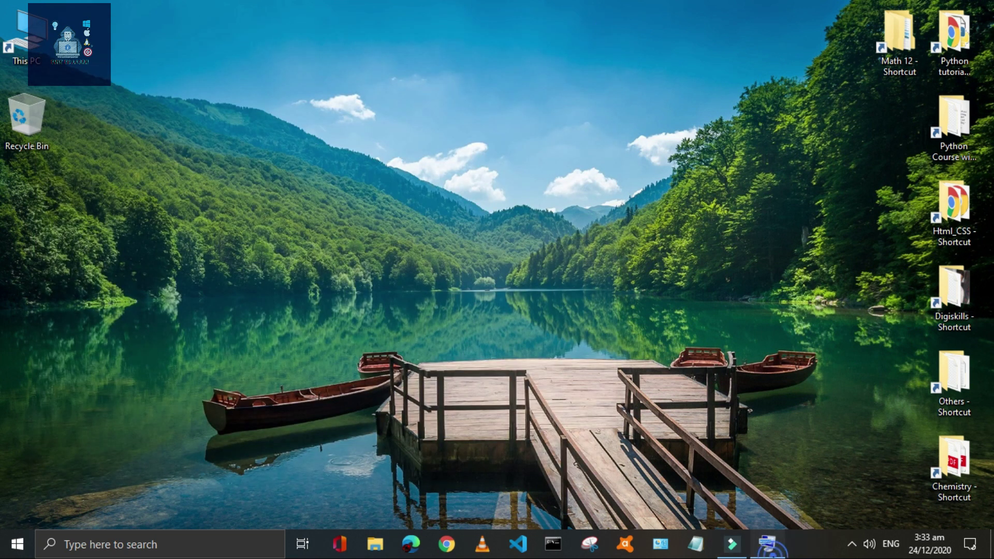
Restore the keyboard and open Windows search with Win+Q
click(766, 543)
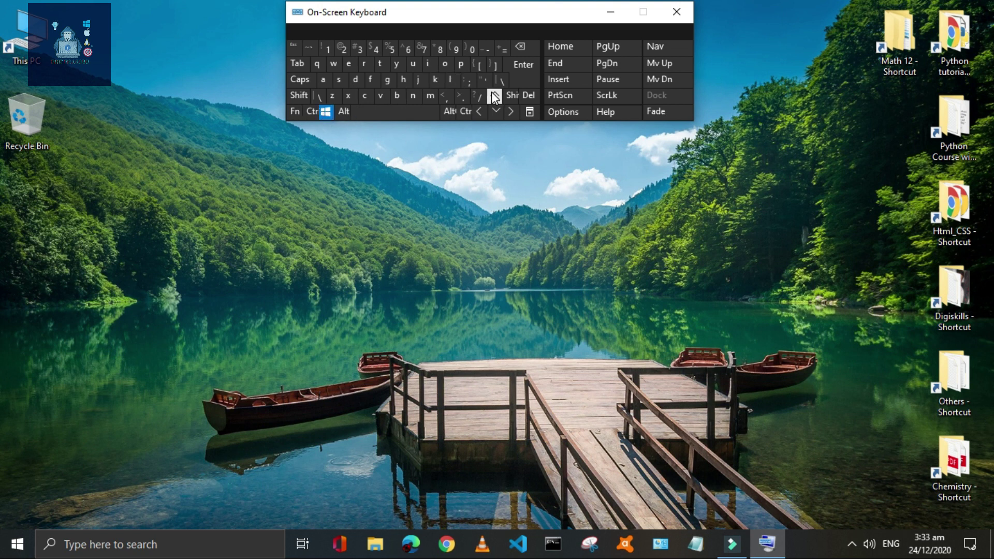
click(452, 80)
click(325, 112)
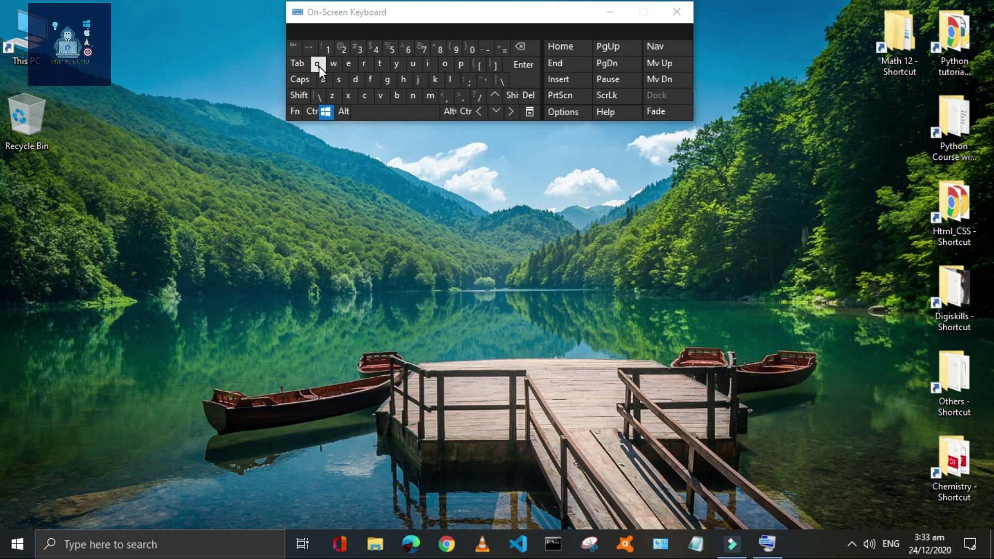
click(319, 66)
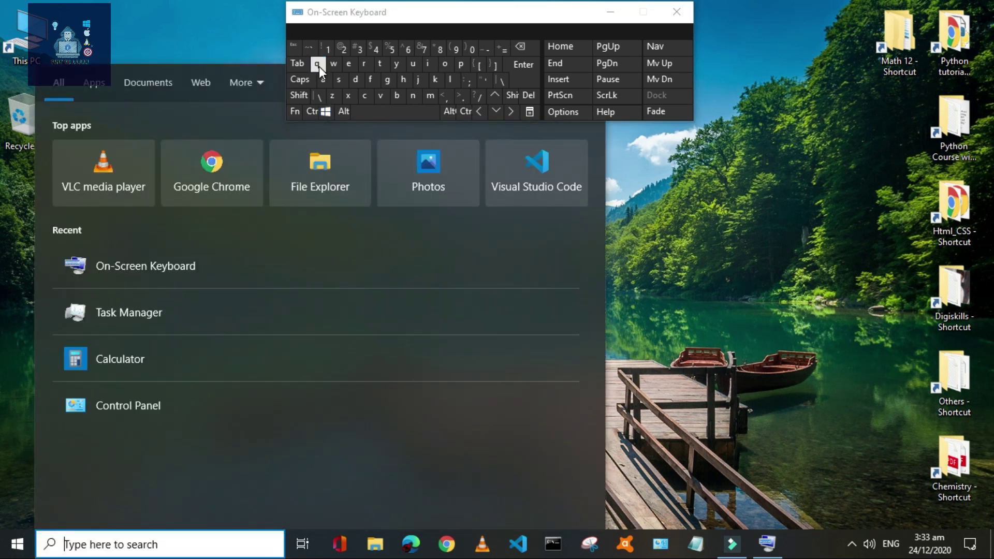
Search for 'cmd', clear the query and dismiss the search panel
click(109, 544)
text(cmd)
key(ctrl+a)
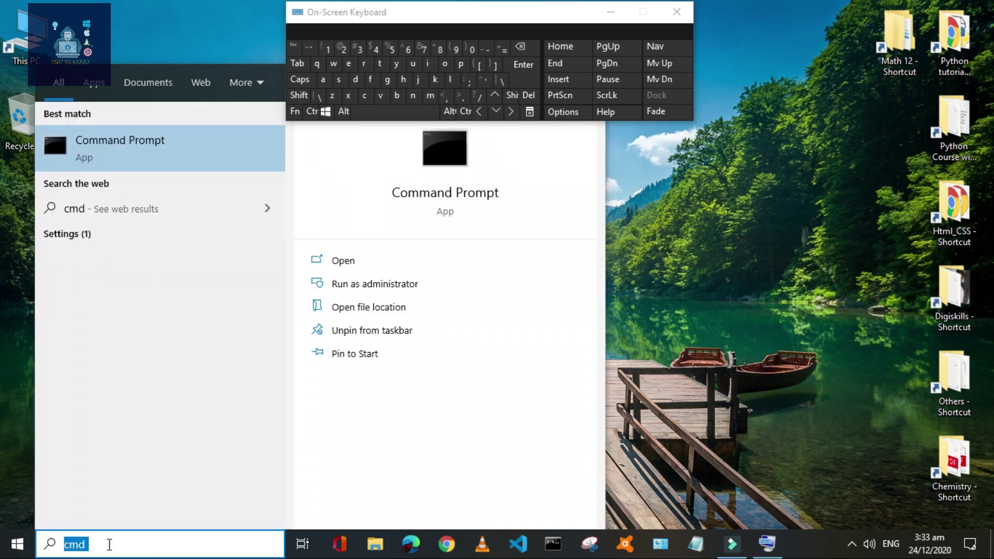
key(BackSpace)
click(648, 354)
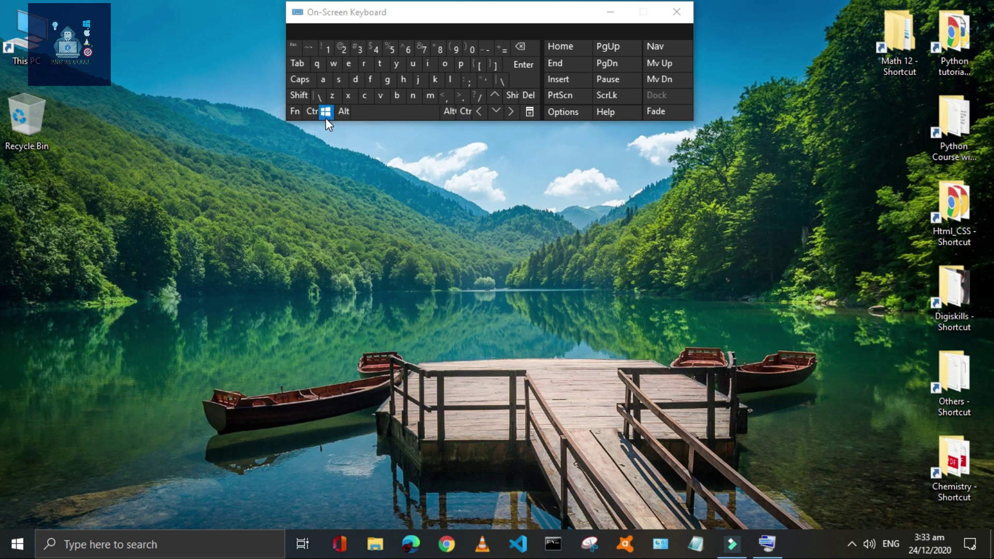
click(368, 63)
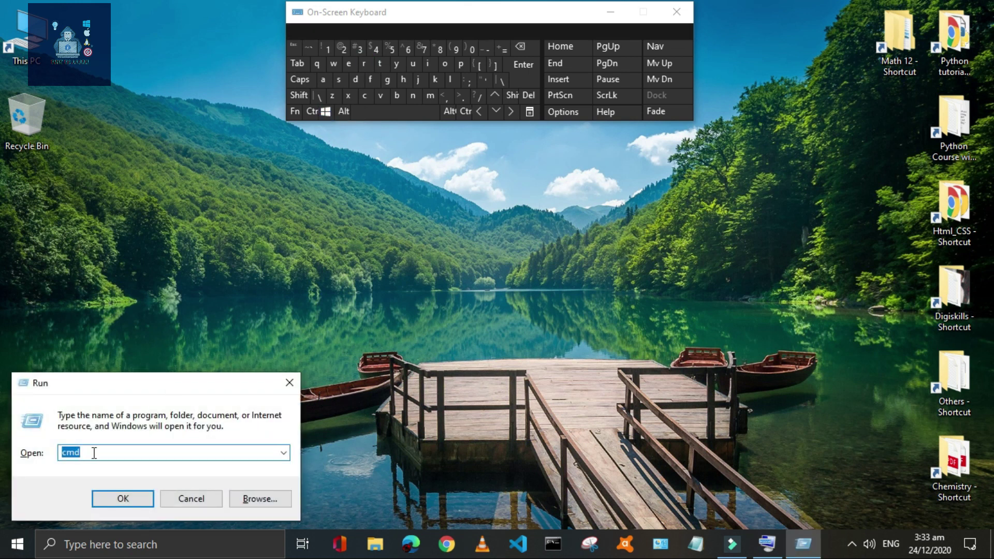
key(BackSpace)
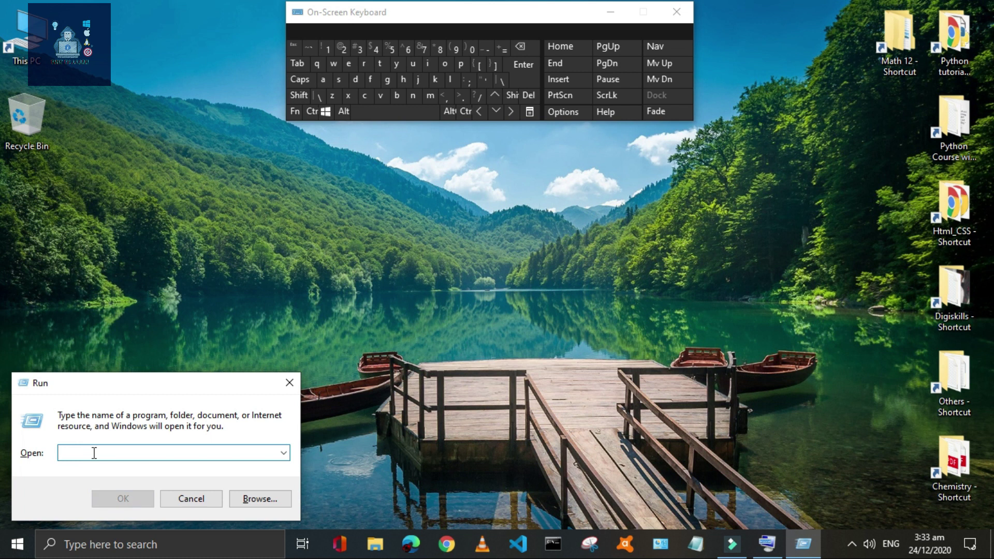
text(d)
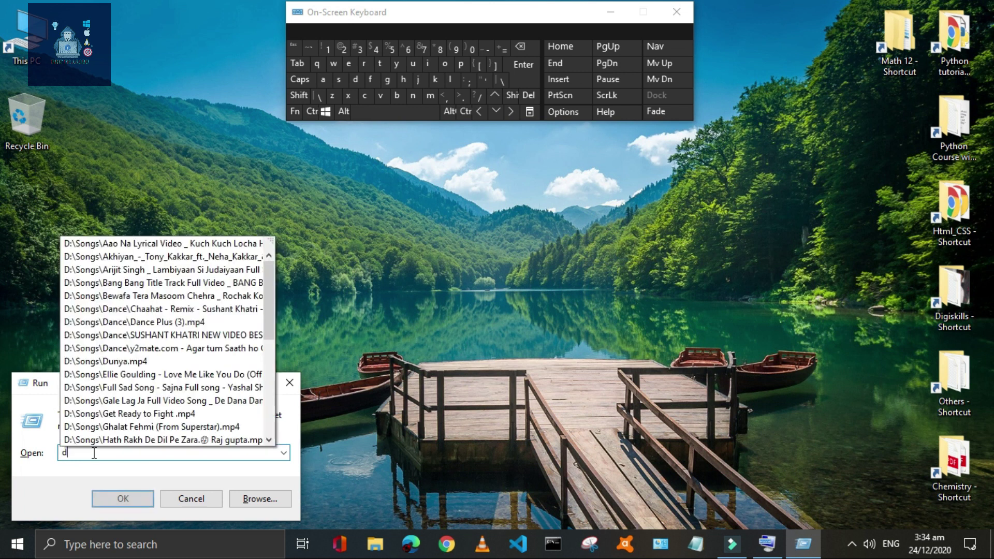
text(xdiag)
key(Return)
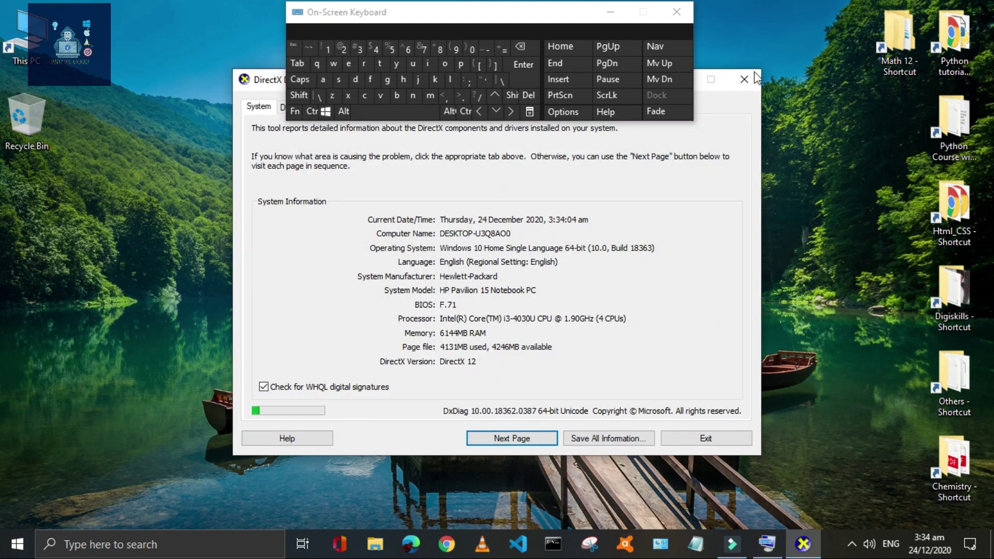
click(745, 78)
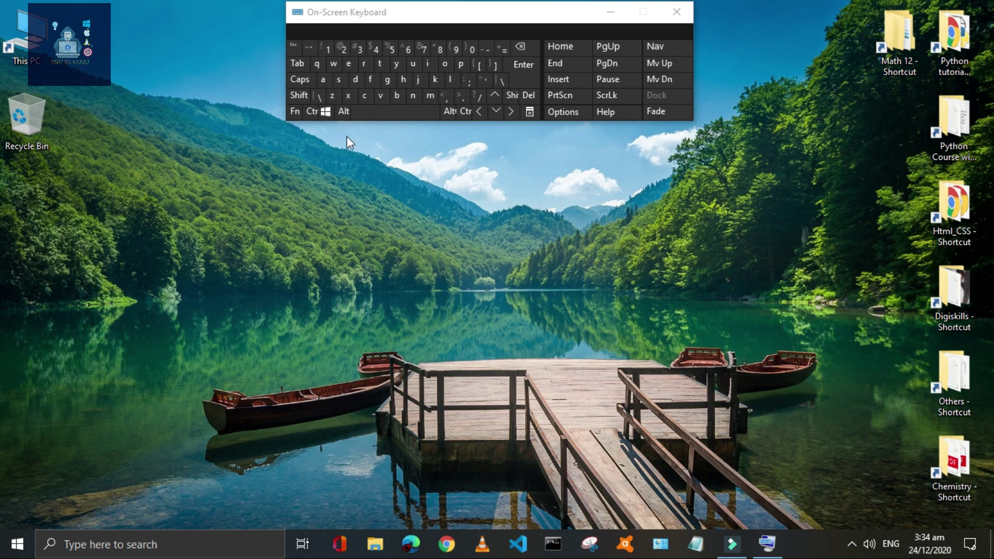
click(383, 96)
scroll(961, 443, down, 3)
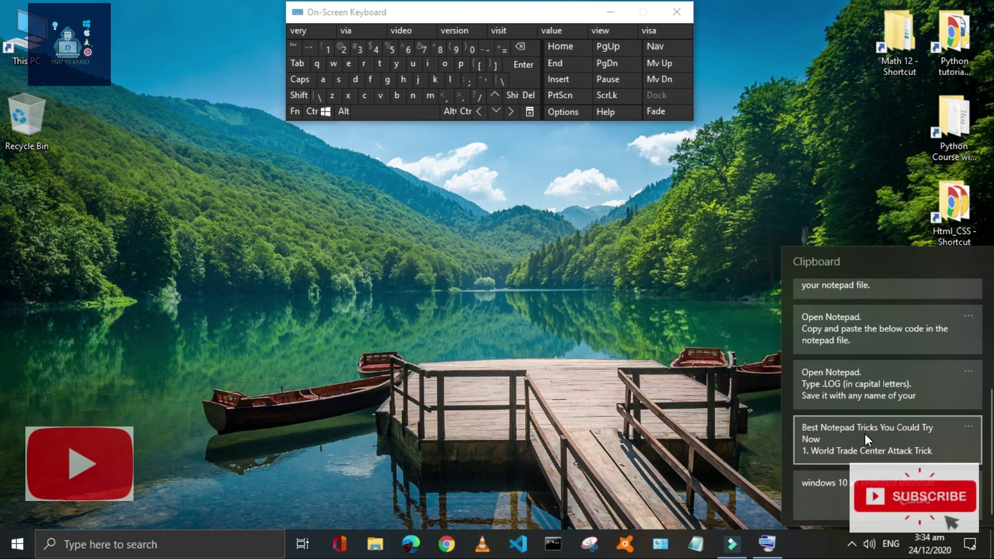
scroll(865, 434, up, 3)
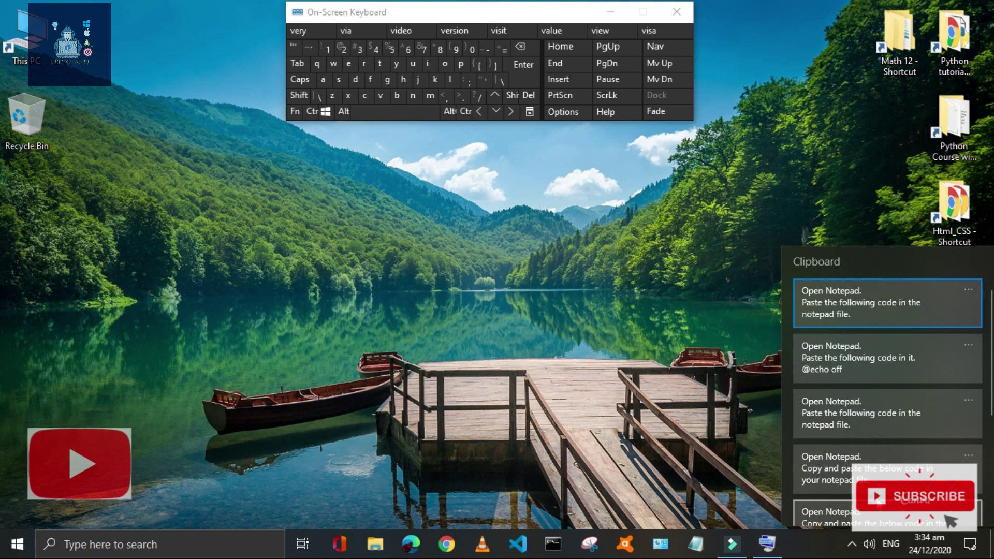
scroll(853, 408, down, 1)
scroll(854, 408, up, 1)
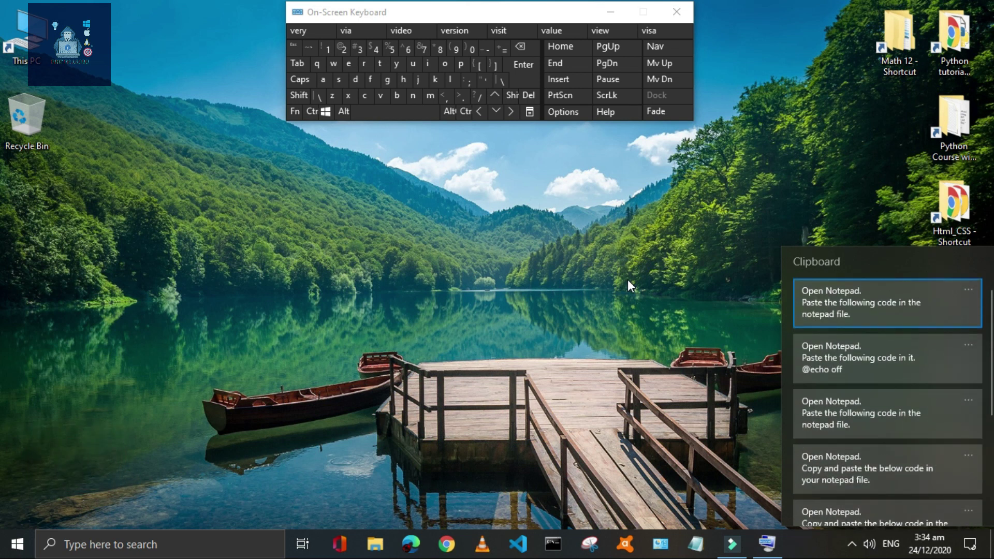
click(627, 279)
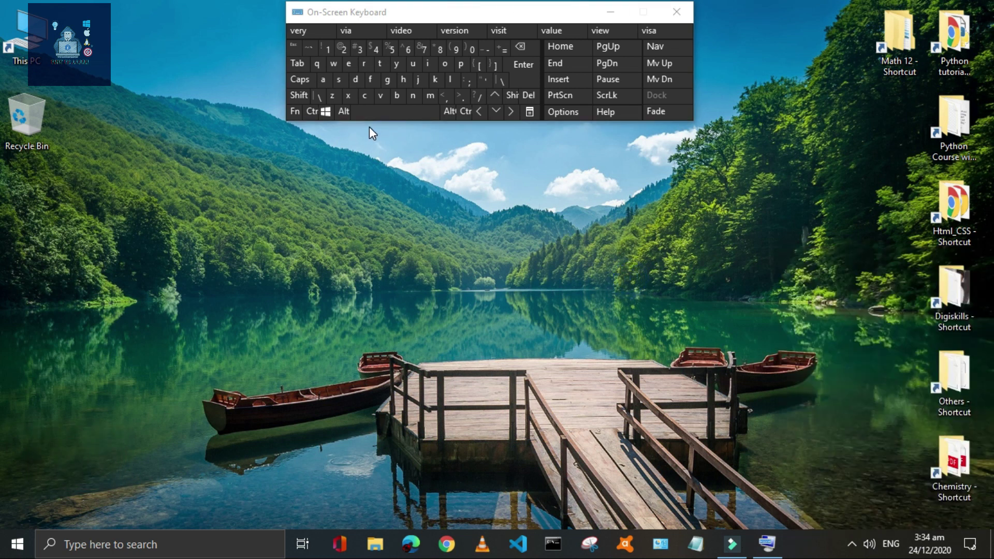
click(335, 64)
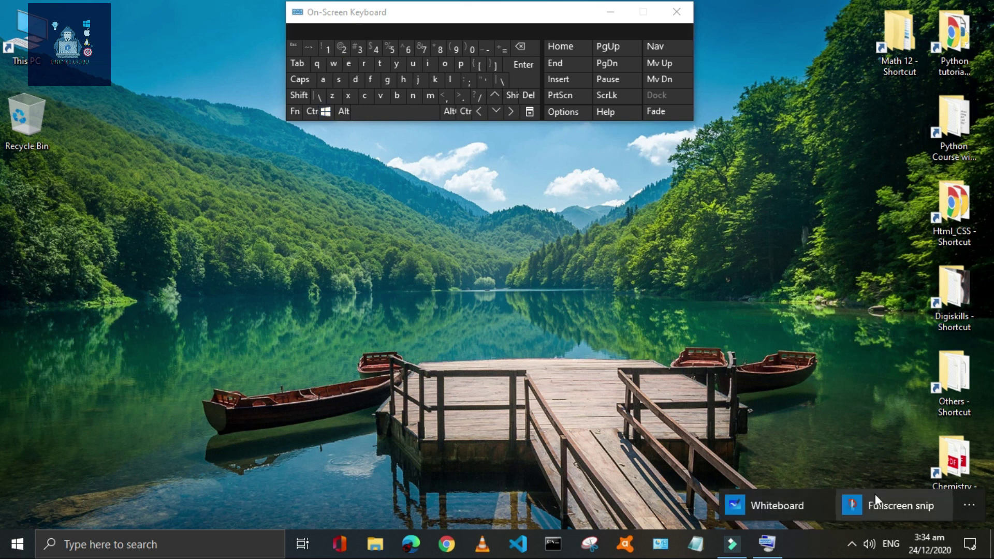
click(769, 503)
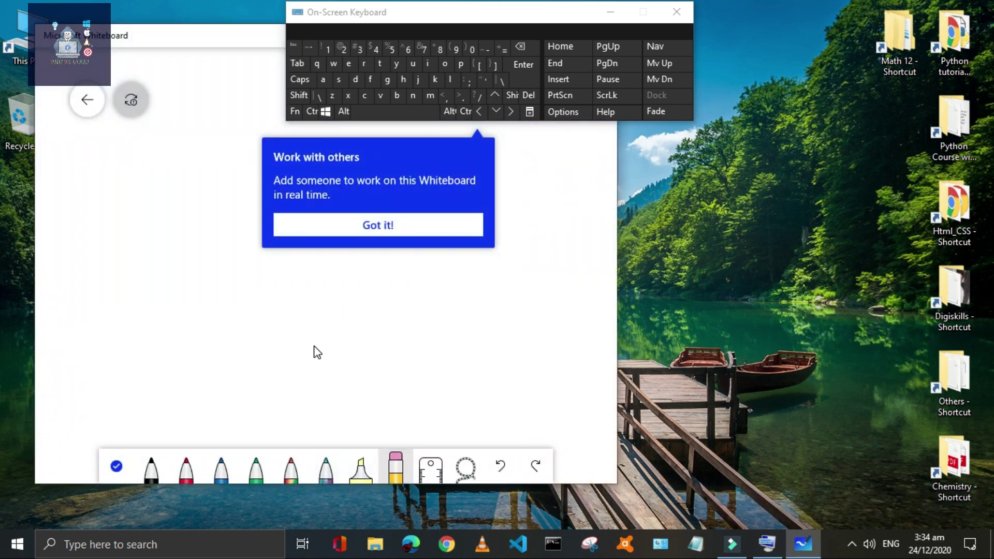
click(185, 472)
mouse_move(162, 270)
mouse_down()
mouse_move(216, 306)
mouse_move(218, 278)
mouse_up()
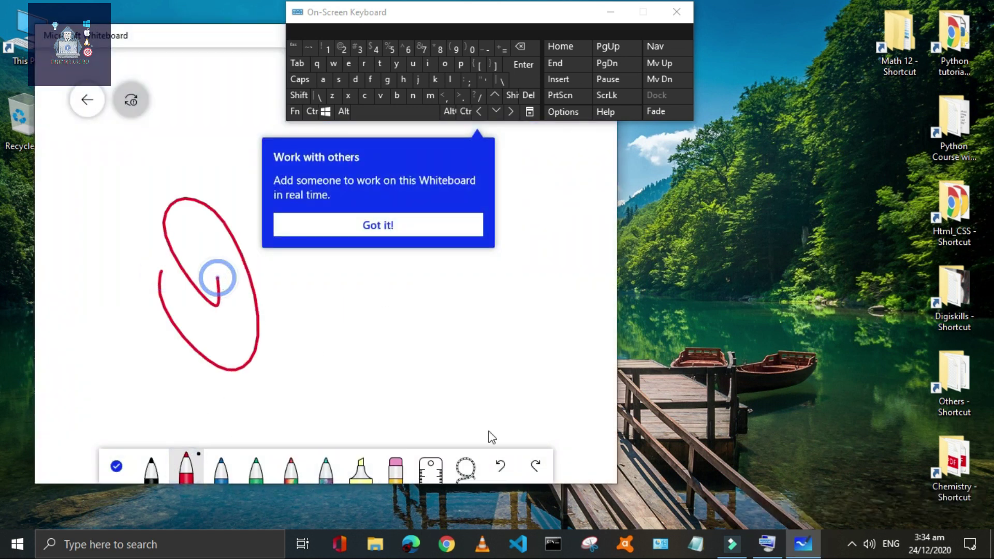
click(382, 473)
click(231, 360)
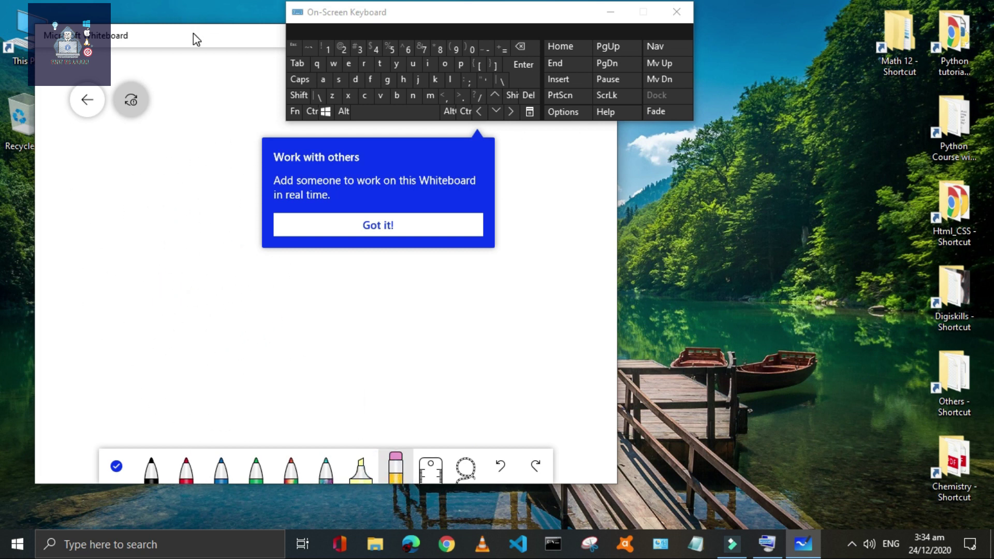
drag(193, 33, 264, 166)
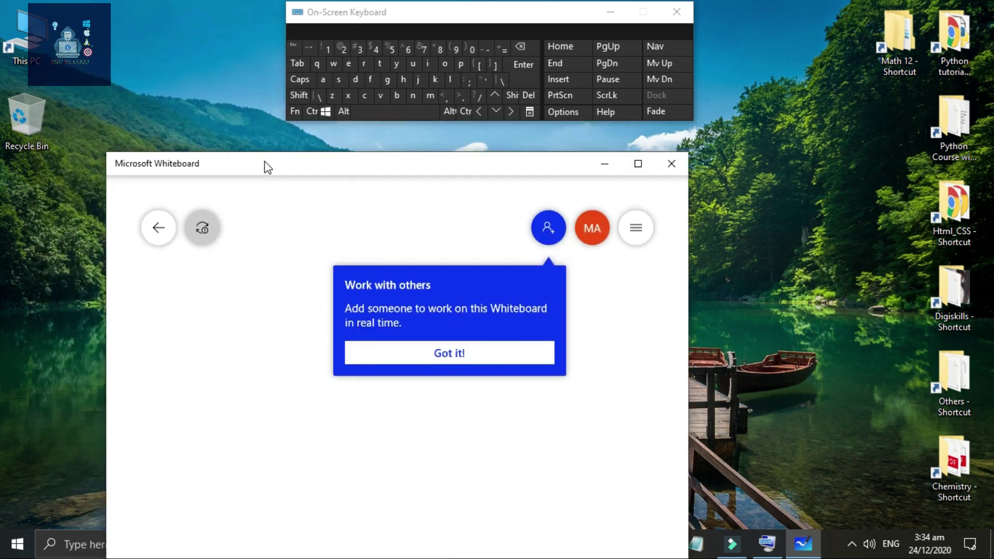
click(673, 163)
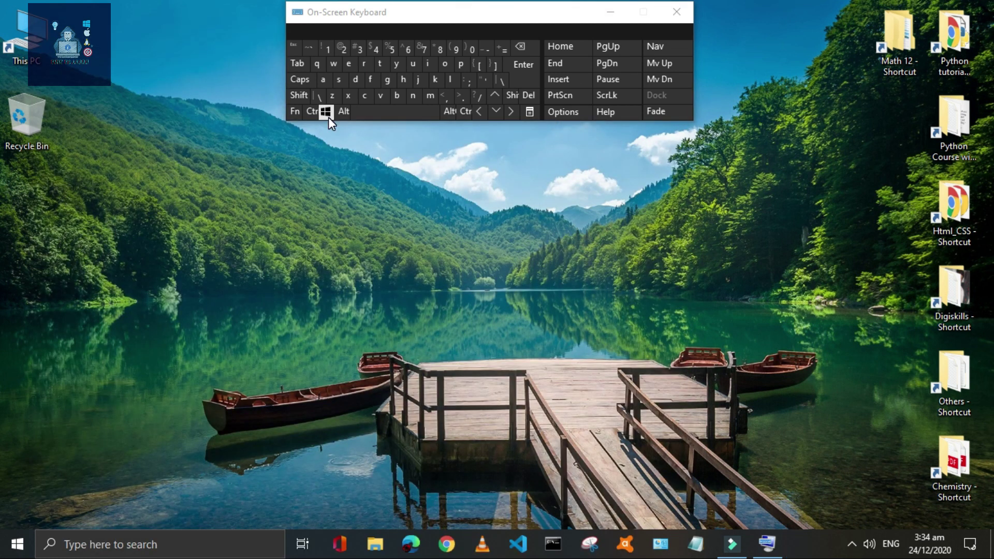
click(327, 112)
click(301, 95)
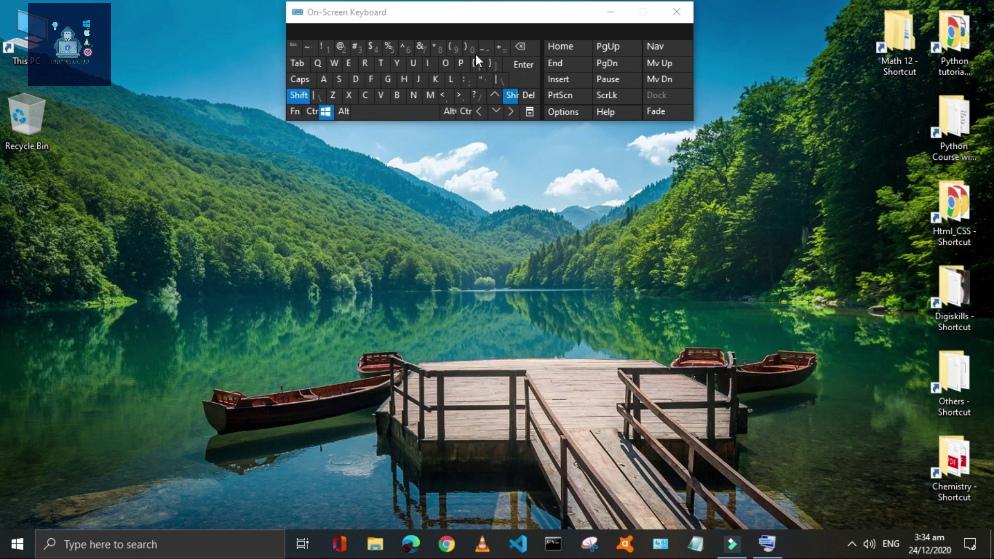
click(501, 47)
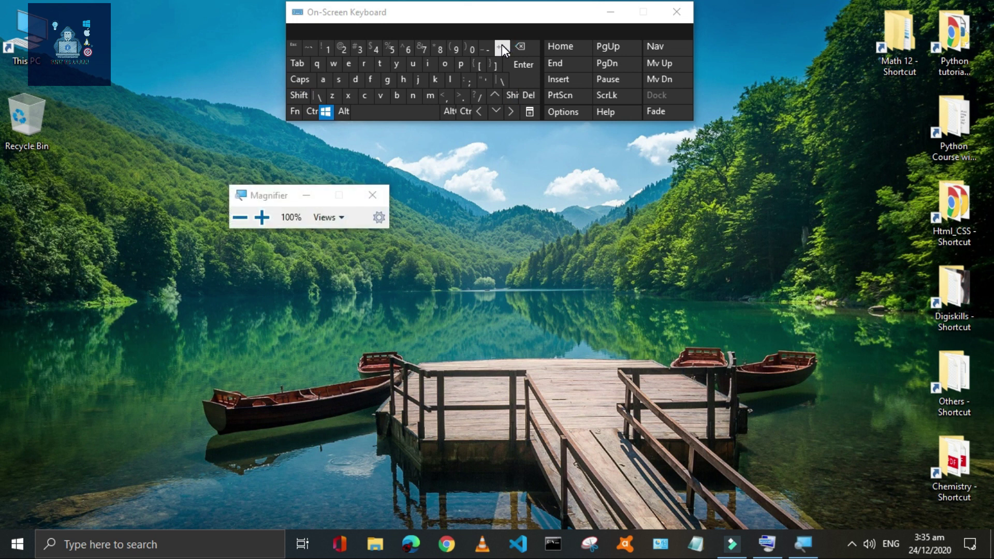
click(502, 47)
click(502, 46)
click(502, 46)
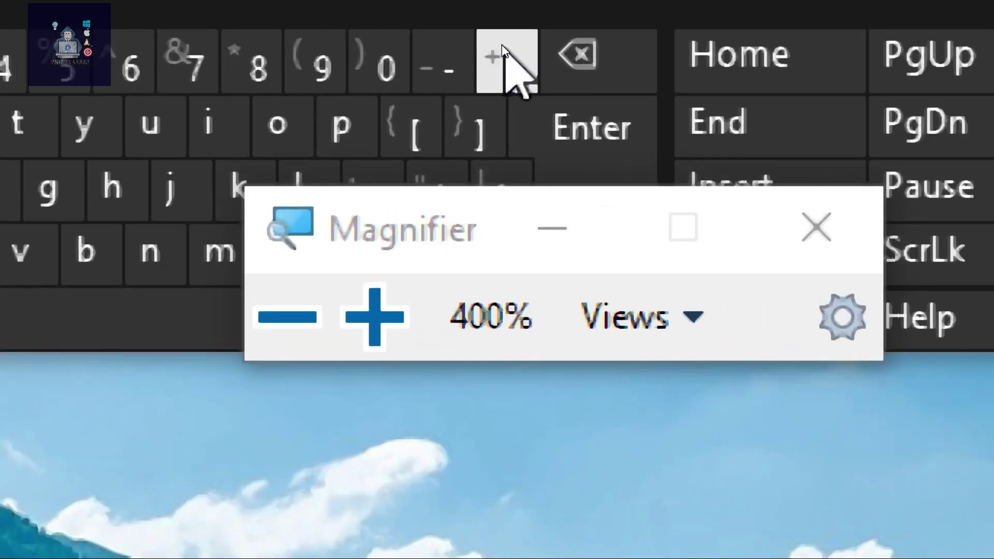
key(super+minus)
key(super+minus)
key(super+minus)
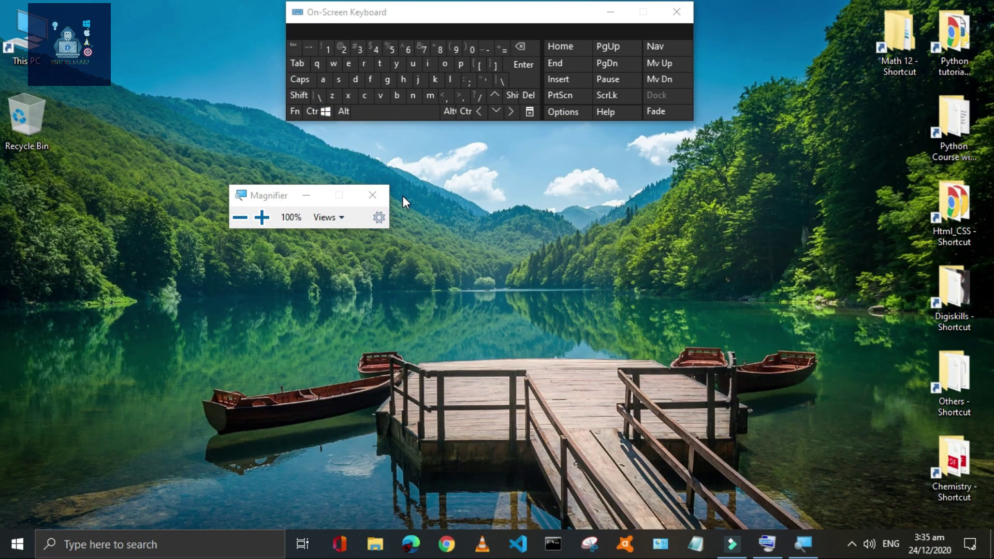
click(373, 195)
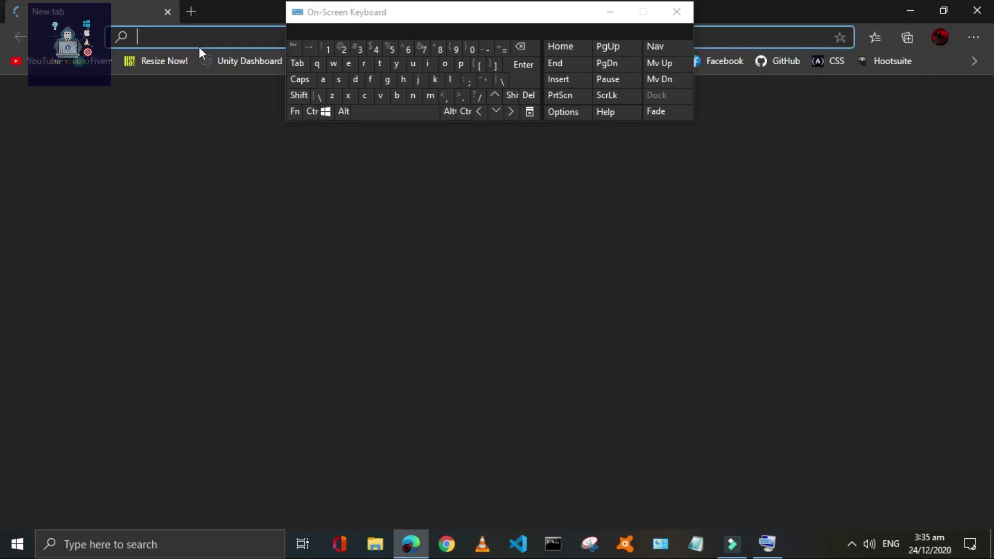
drag(400, 16, 280, 174)
click(203, 36)
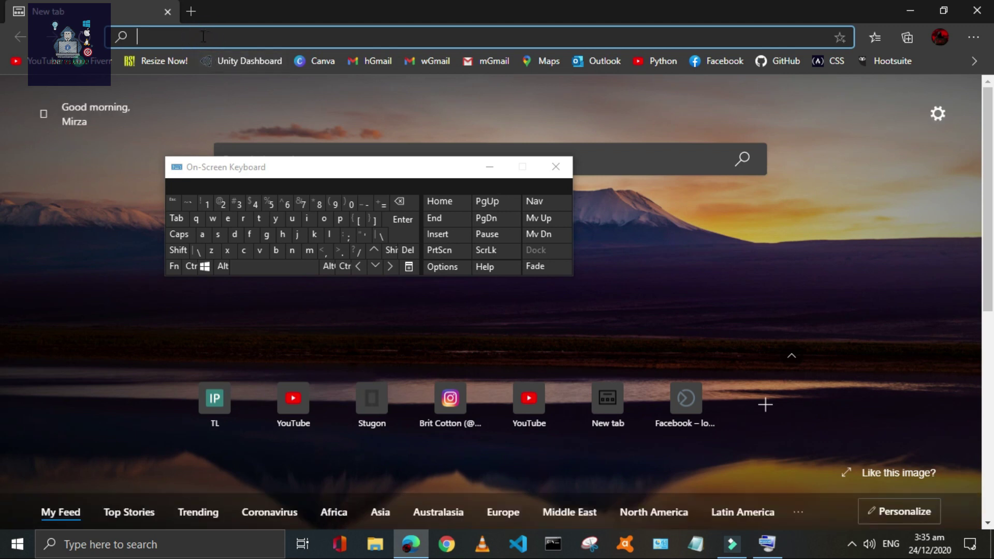
click(205, 266)
click(339, 252)
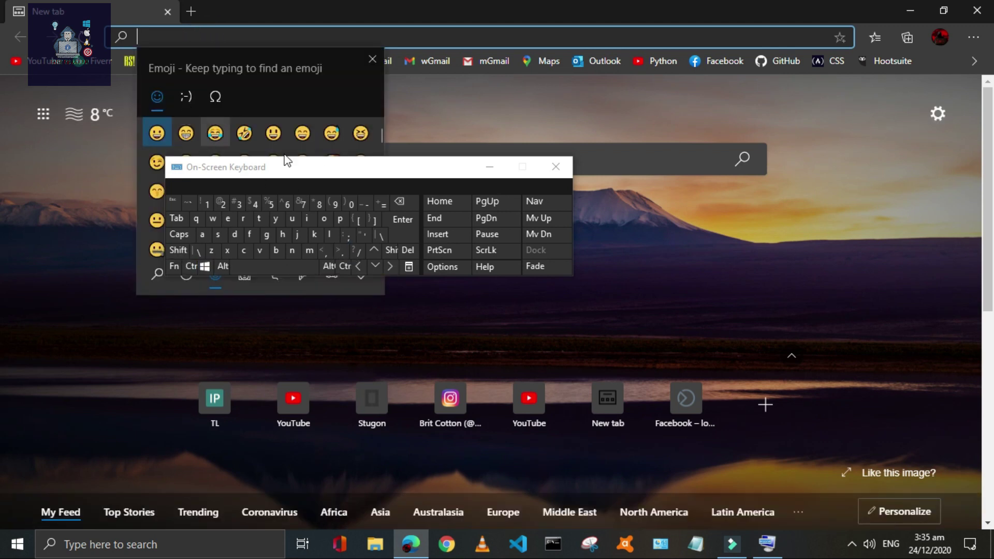
click(186, 133)
click(215, 133)
click(244, 133)
click(273, 133)
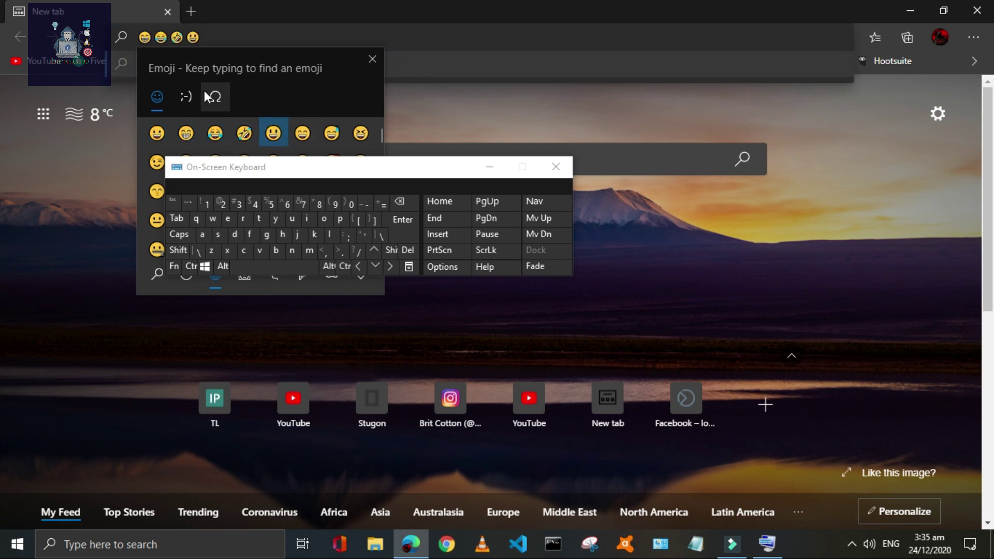
click(186, 96)
click(181, 132)
click(258, 132)
click(324, 133)
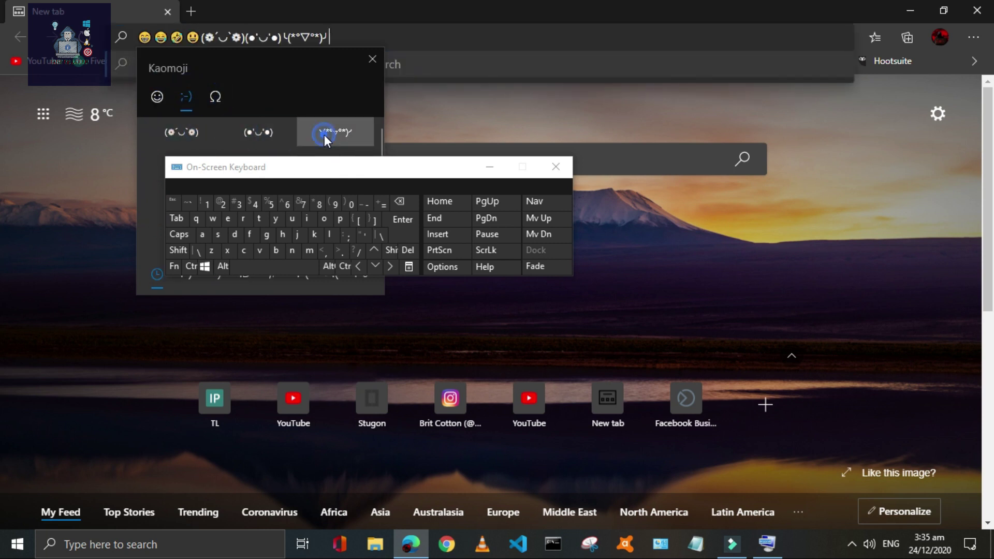
click(344, 34)
key(Escape)
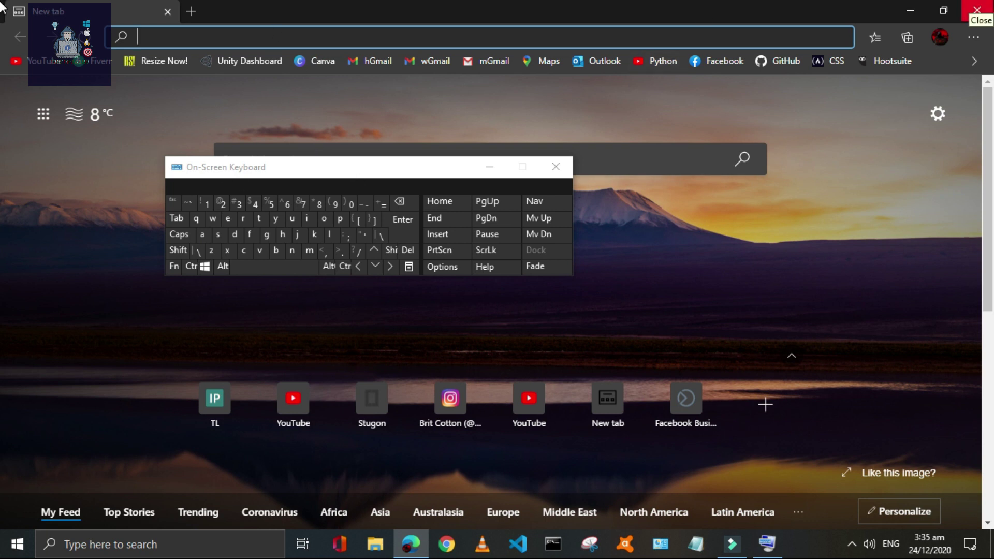
click(385, 167)
click(986, 6)
drag(401, 164, 523, 9)
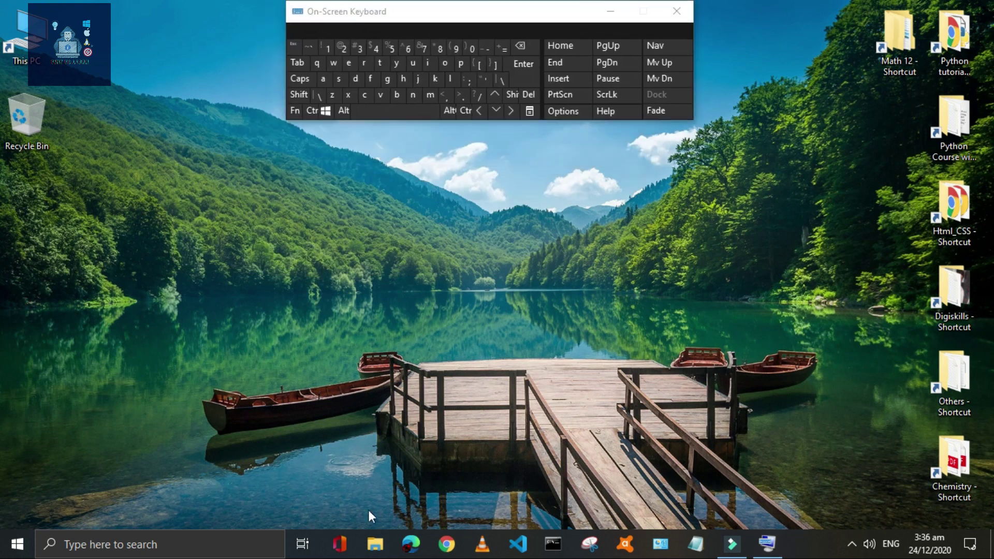
click(373, 546)
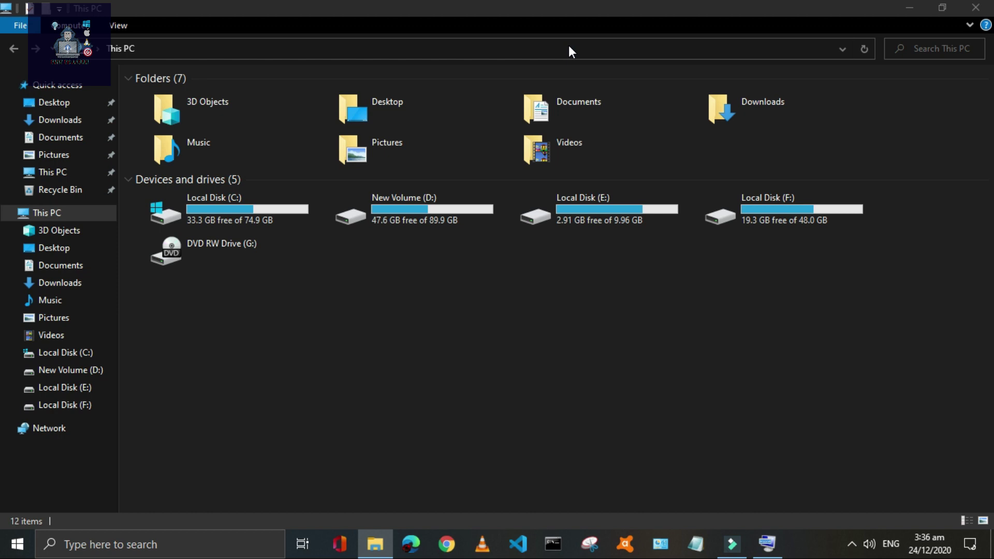
click(942, 7)
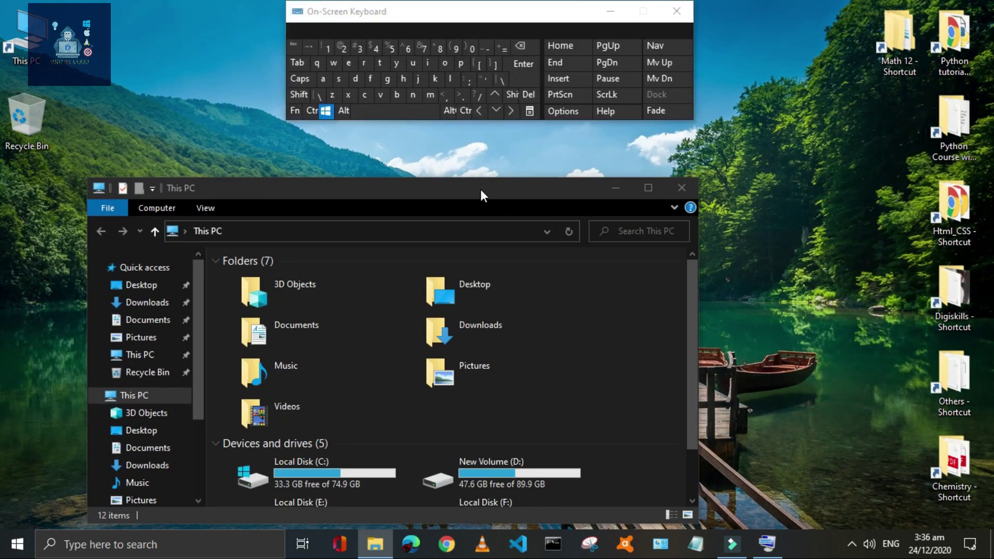
click(682, 188)
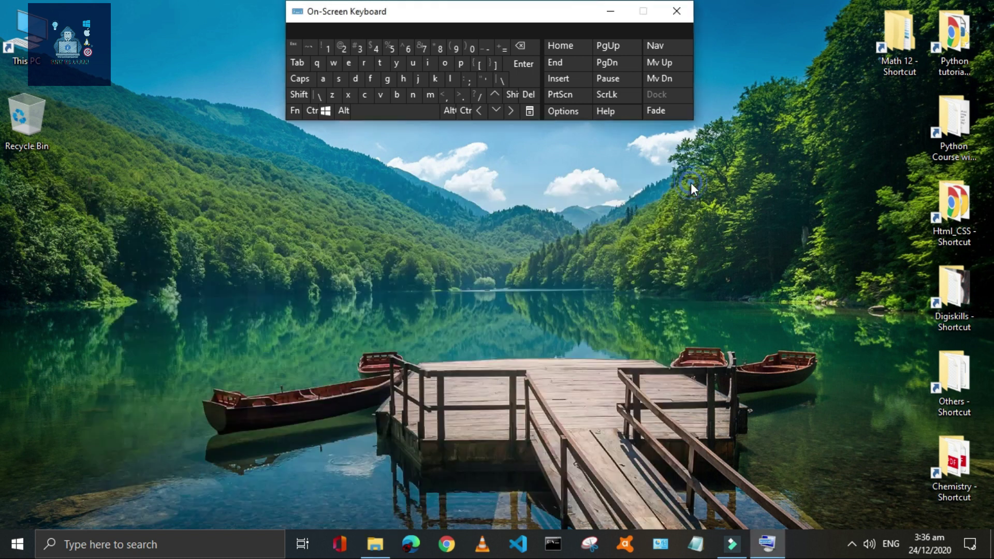